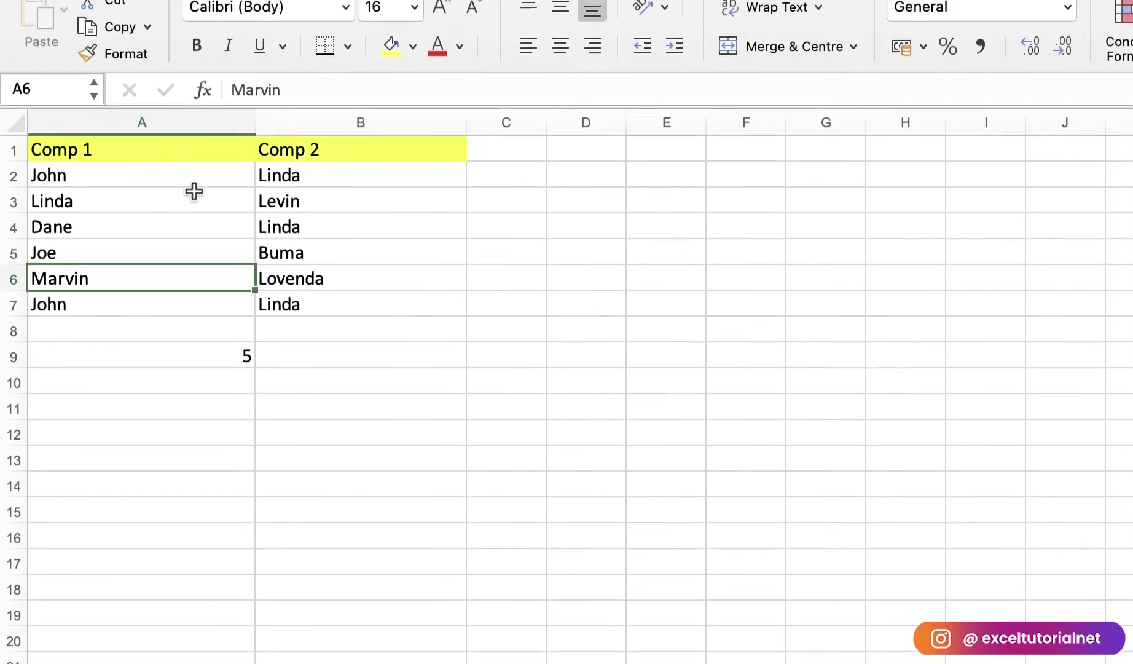
Step: Inspect the Comp 1 names John and Marvin in cells A2, A6 and A7
click(177, 192)
click(177, 296)
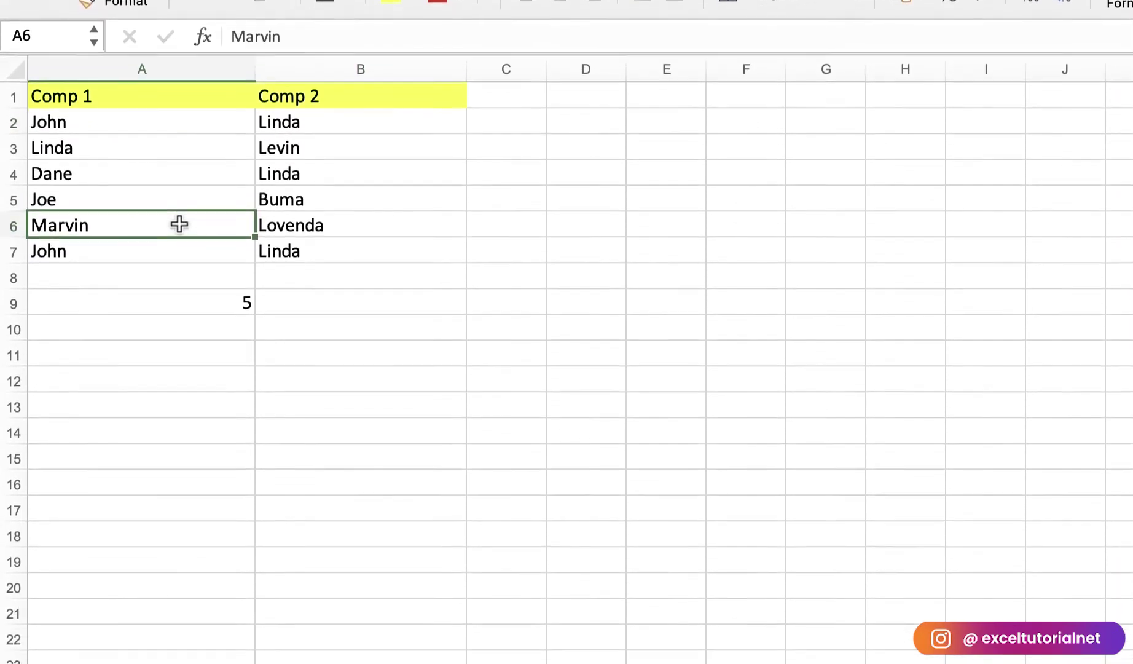
click(172, 322)
click(165, 200)
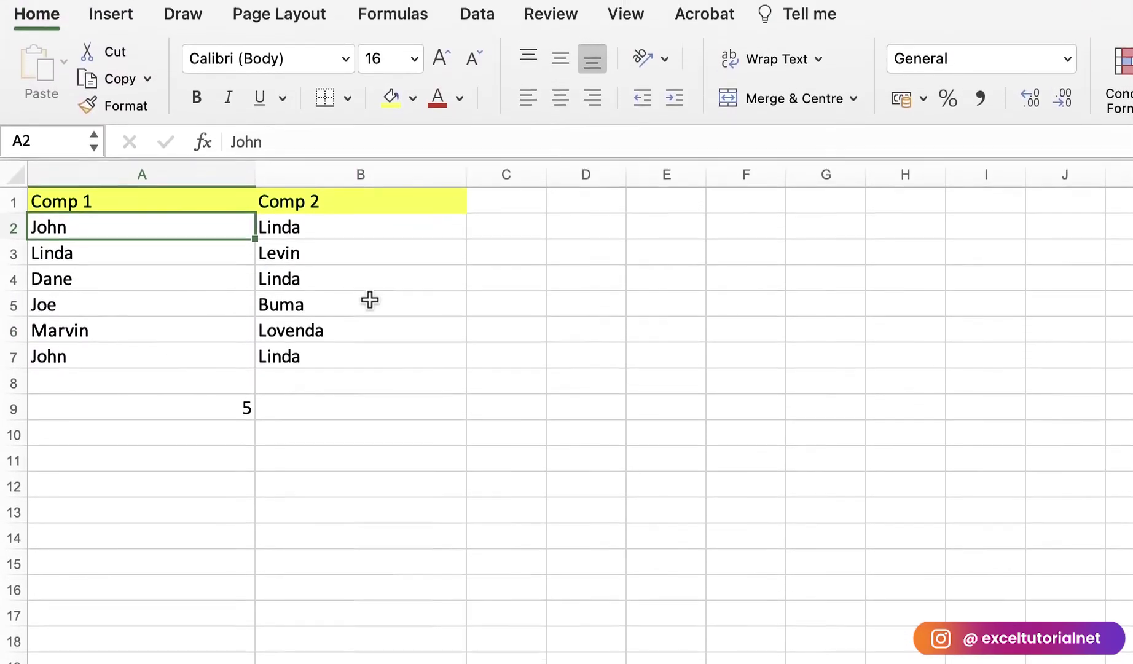
Step: Inspect the Comp 2 names Linda and Levin in cells B2 through B7
click(349, 228)
click(353, 279)
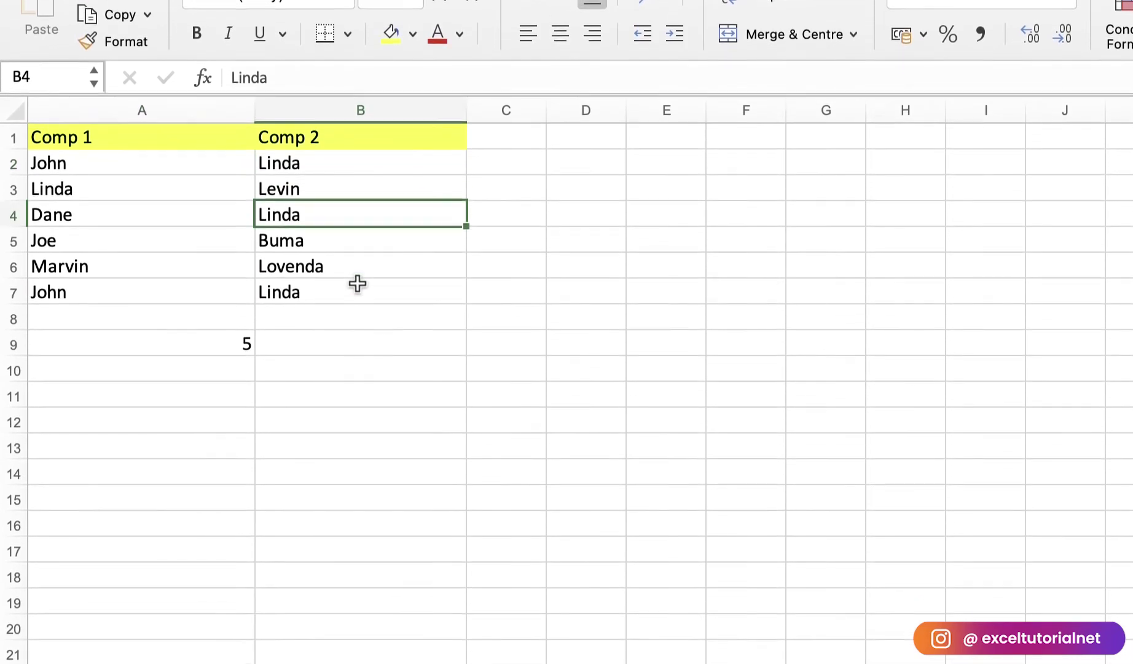
click(353, 356)
click(334, 227)
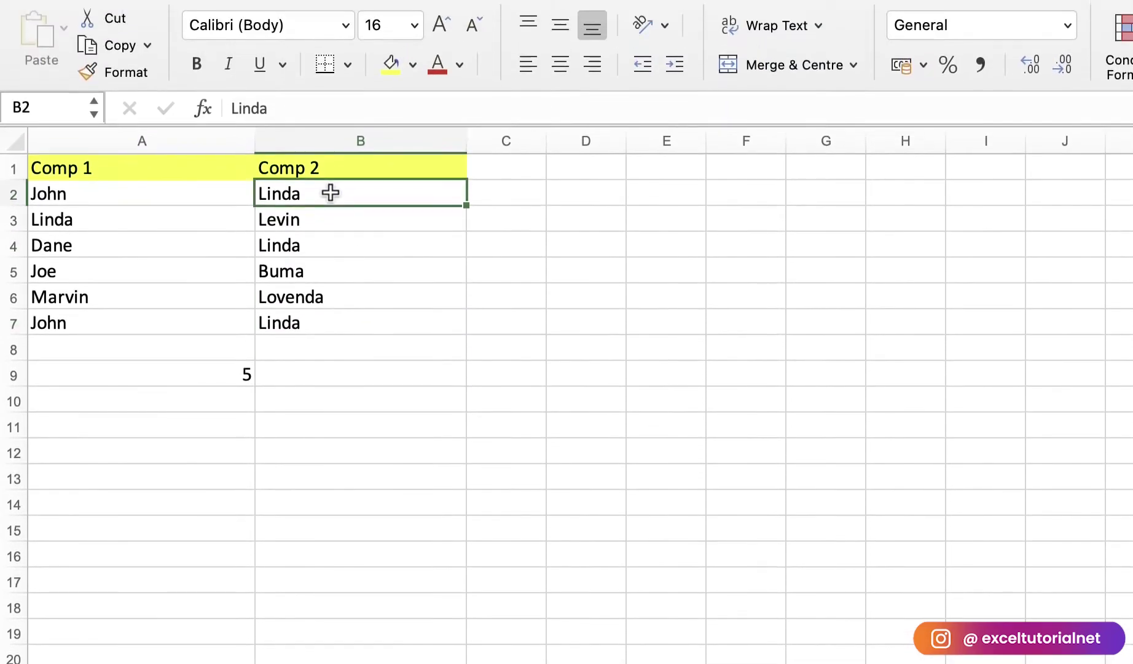
click(338, 251)
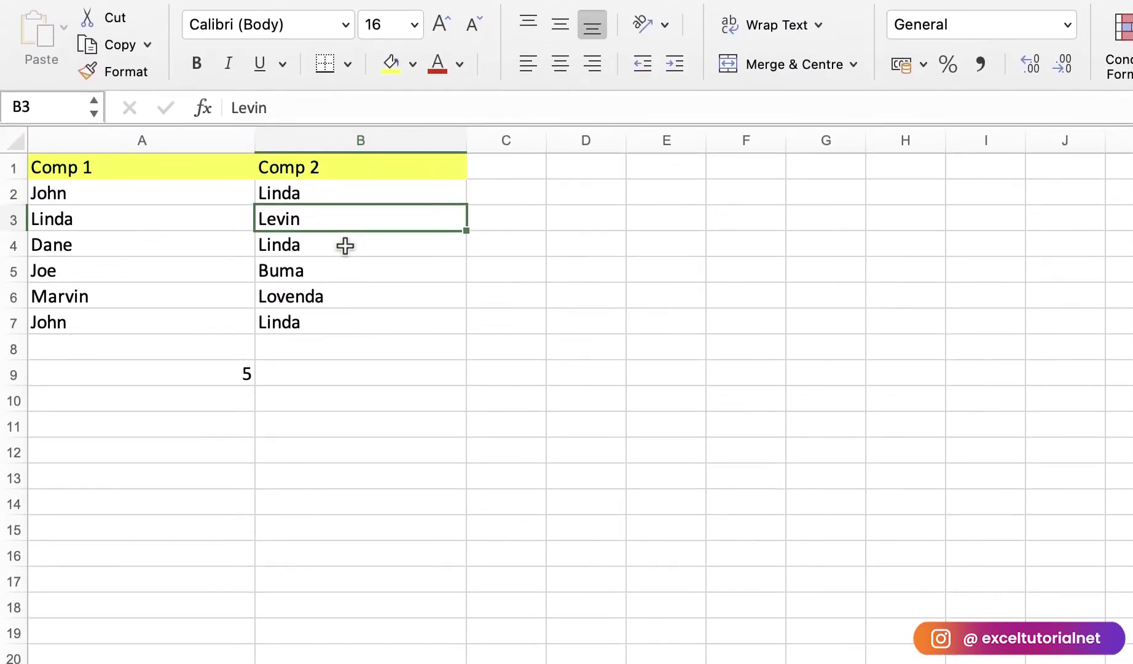
click(345, 248)
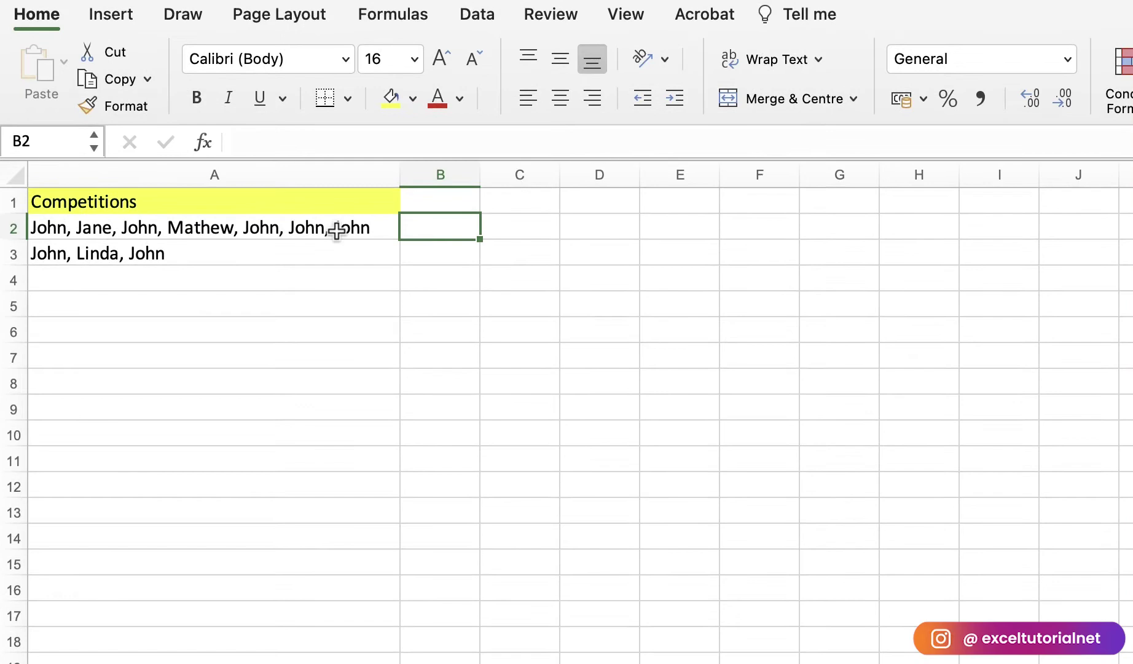
click(337, 230)
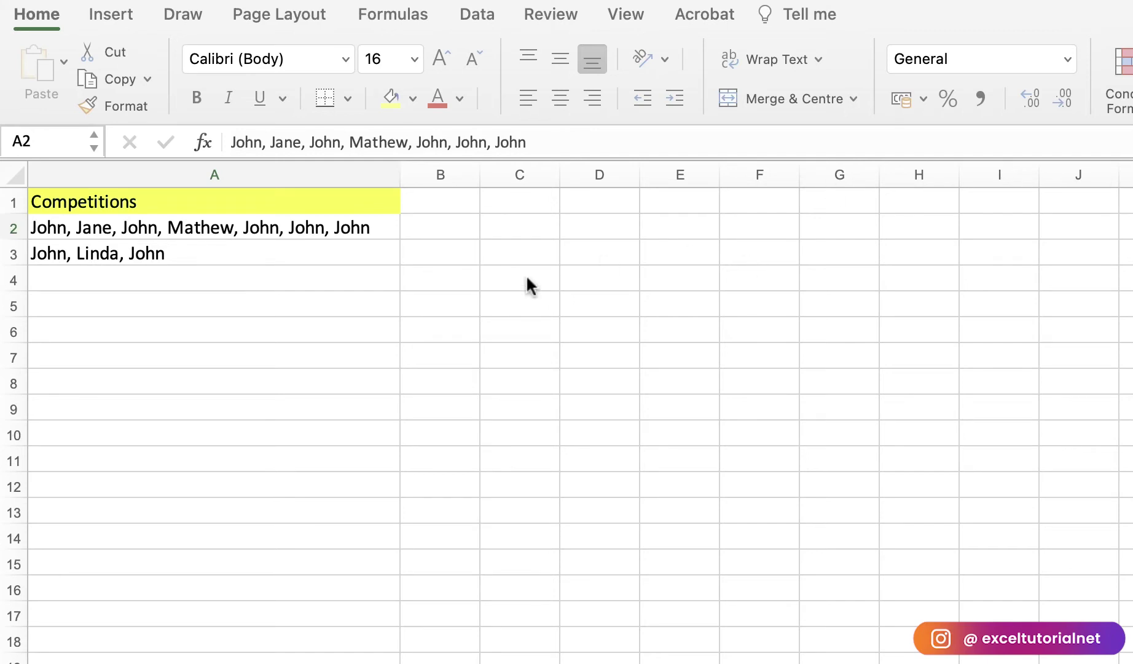
click(182, 257)
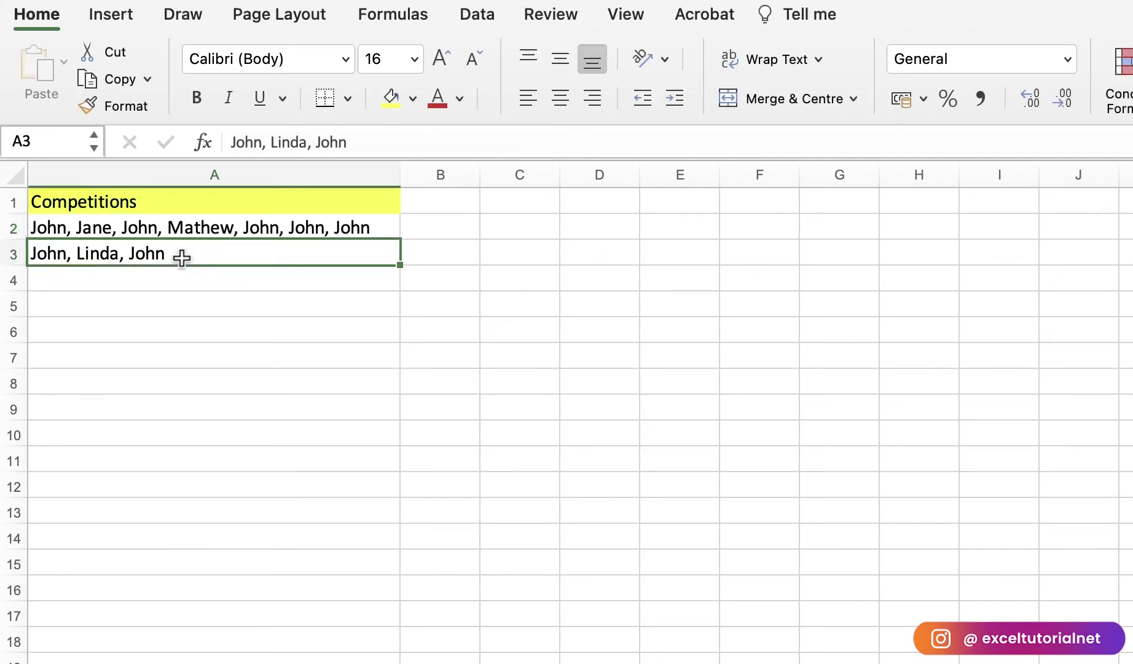
click(189, 227)
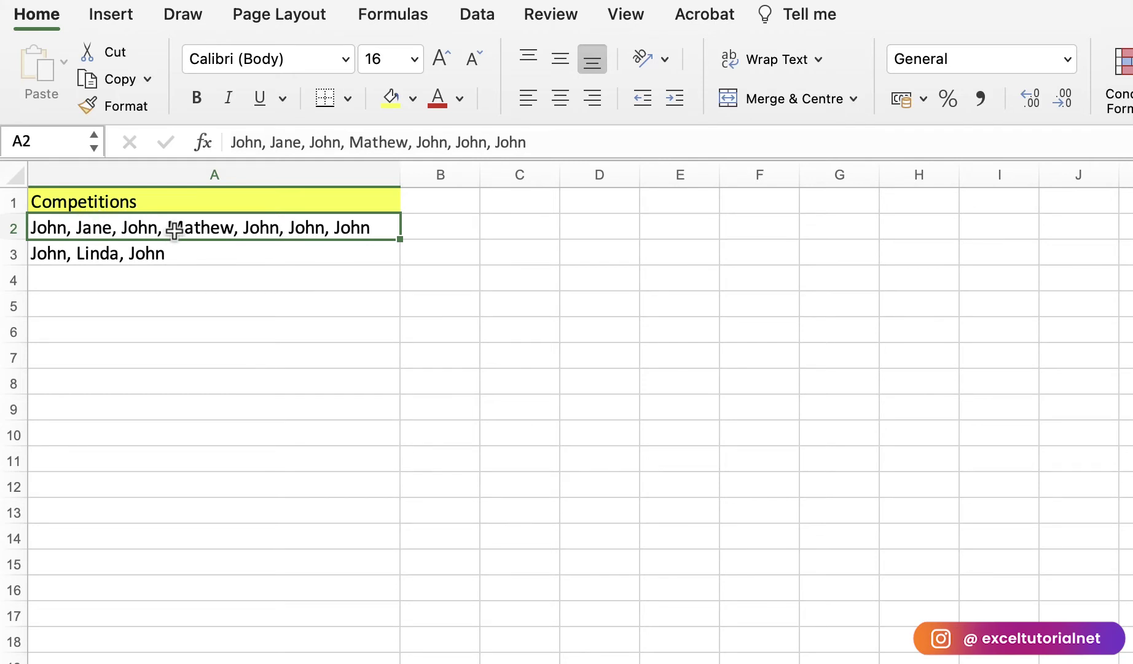
click(147, 250)
click(448, 223)
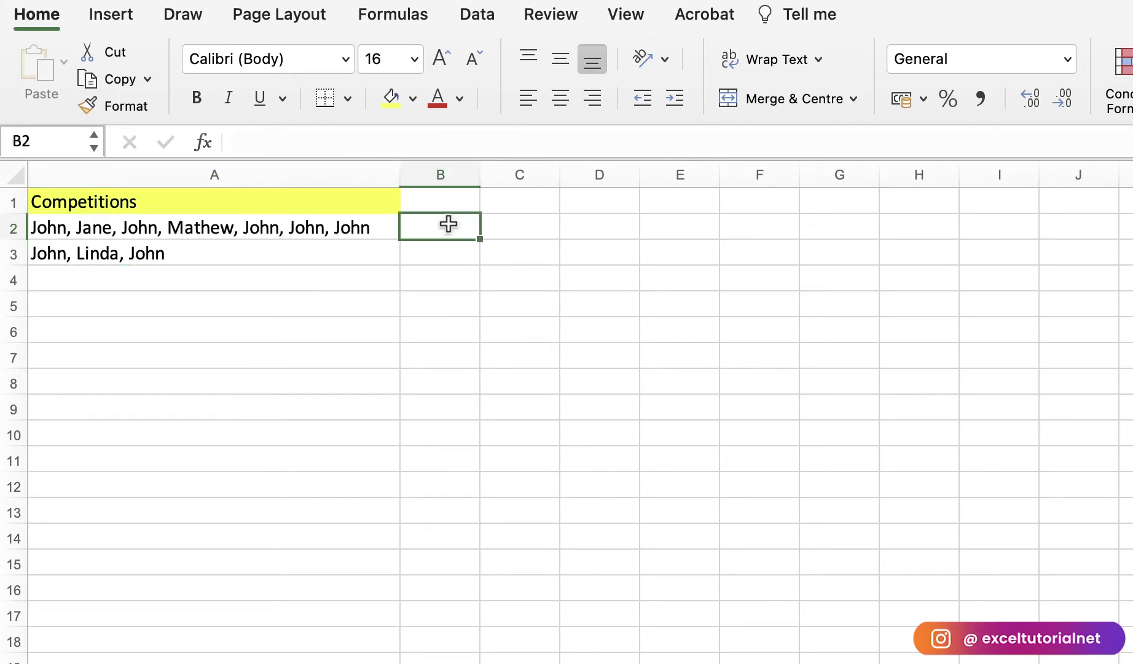
click(335, 231)
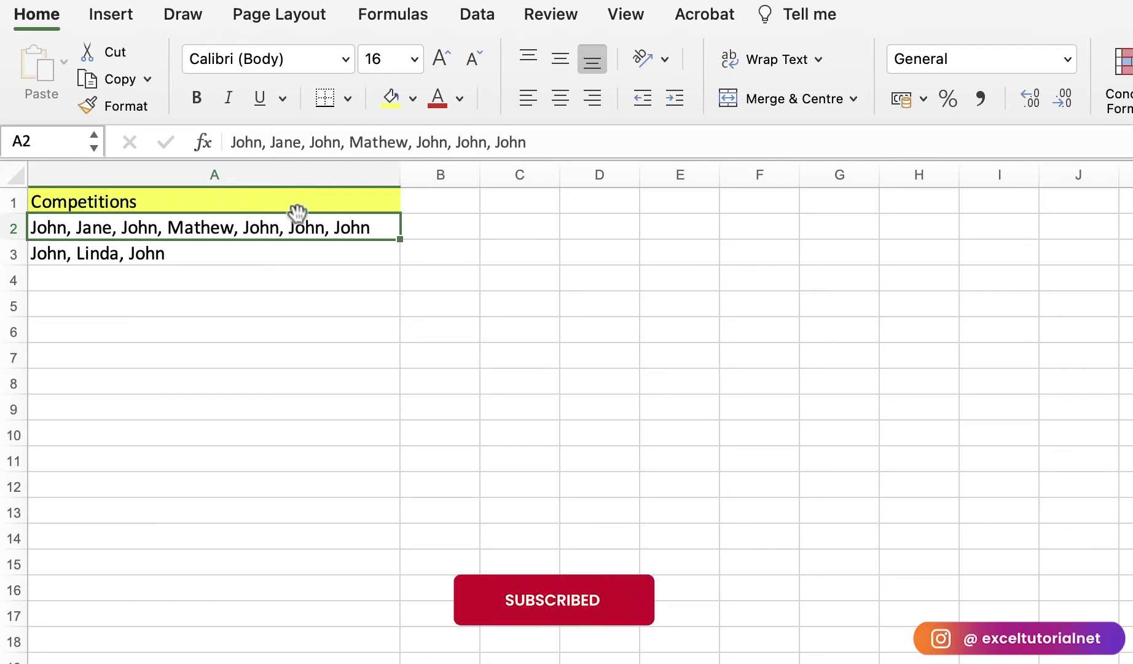
drag(301, 223, 305, 247)
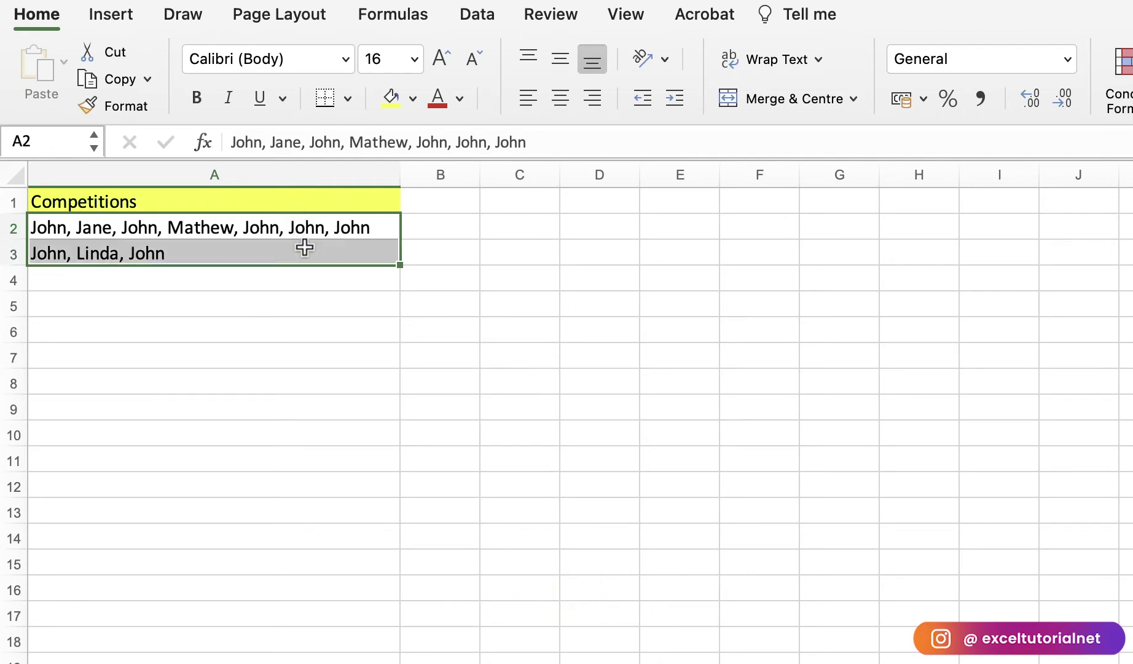
click(455, 226)
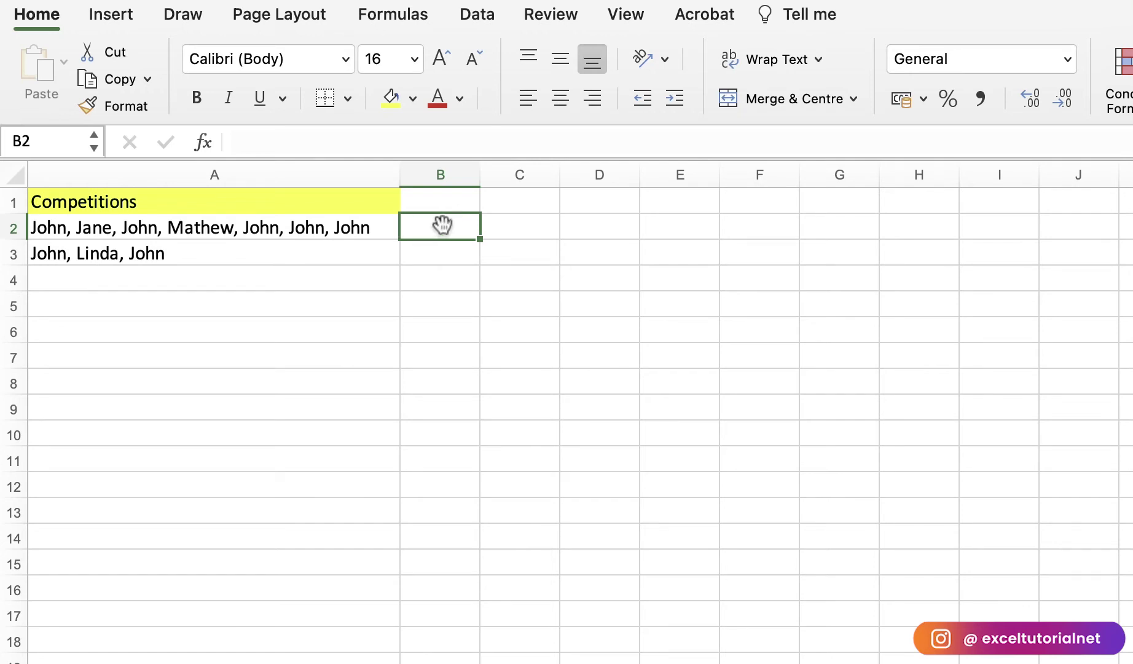
Step: Enter the name John in cell B2
double_click(437, 226)
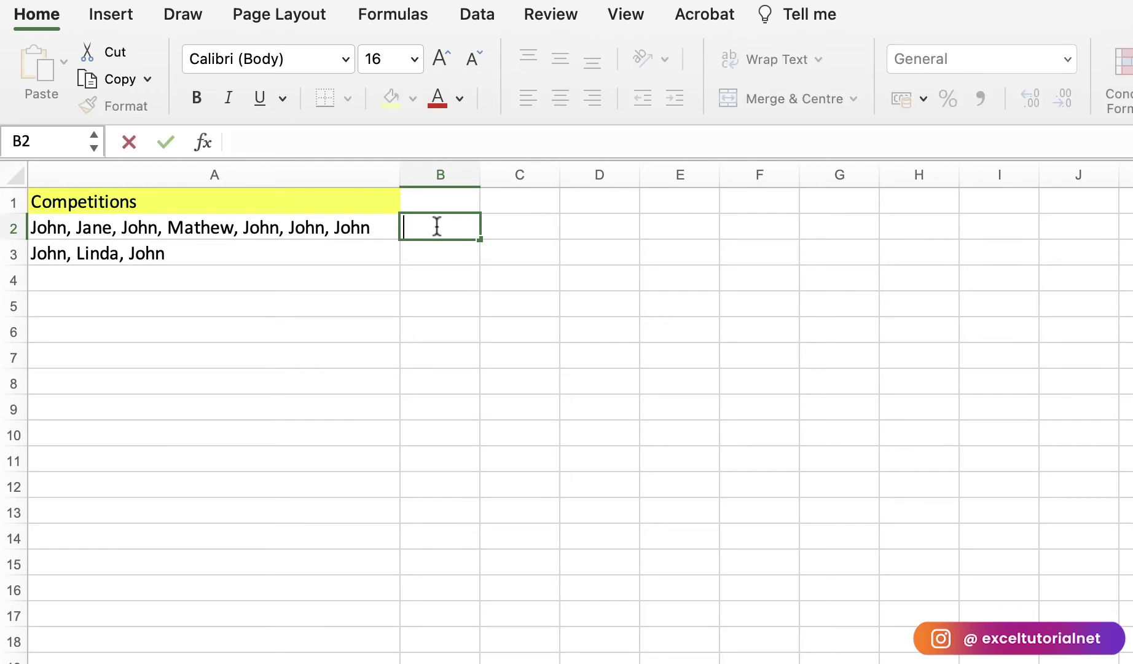
text(John)
click(485, 251)
Step: Review the A2 name list, the empty C2 and John in B2
click(455, 218)
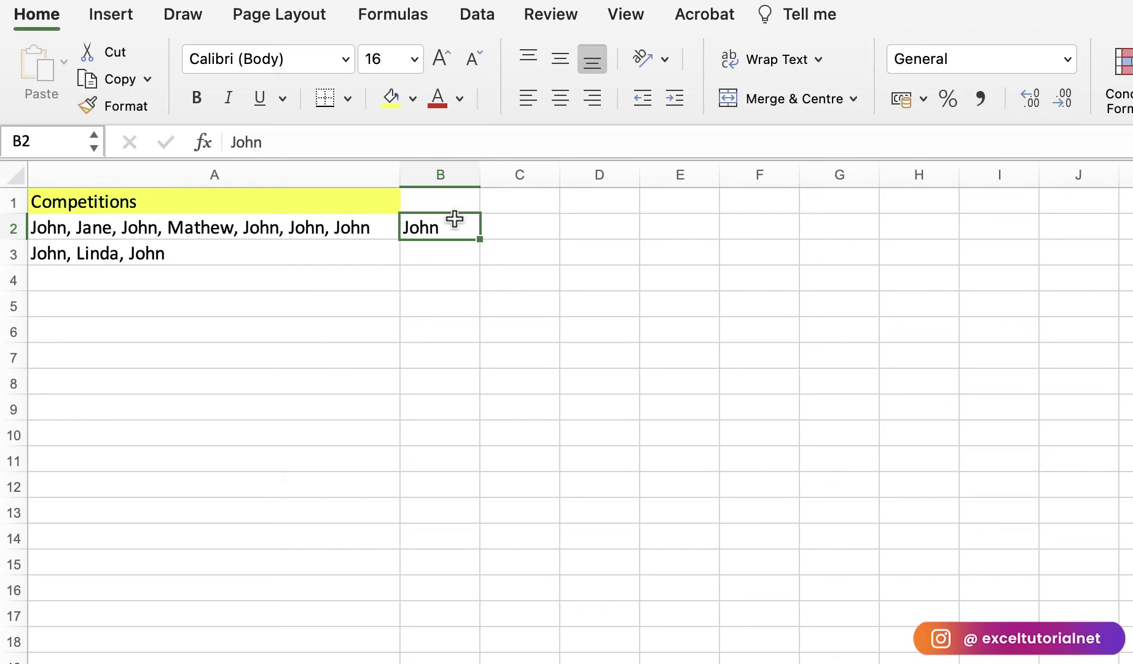
click(332, 227)
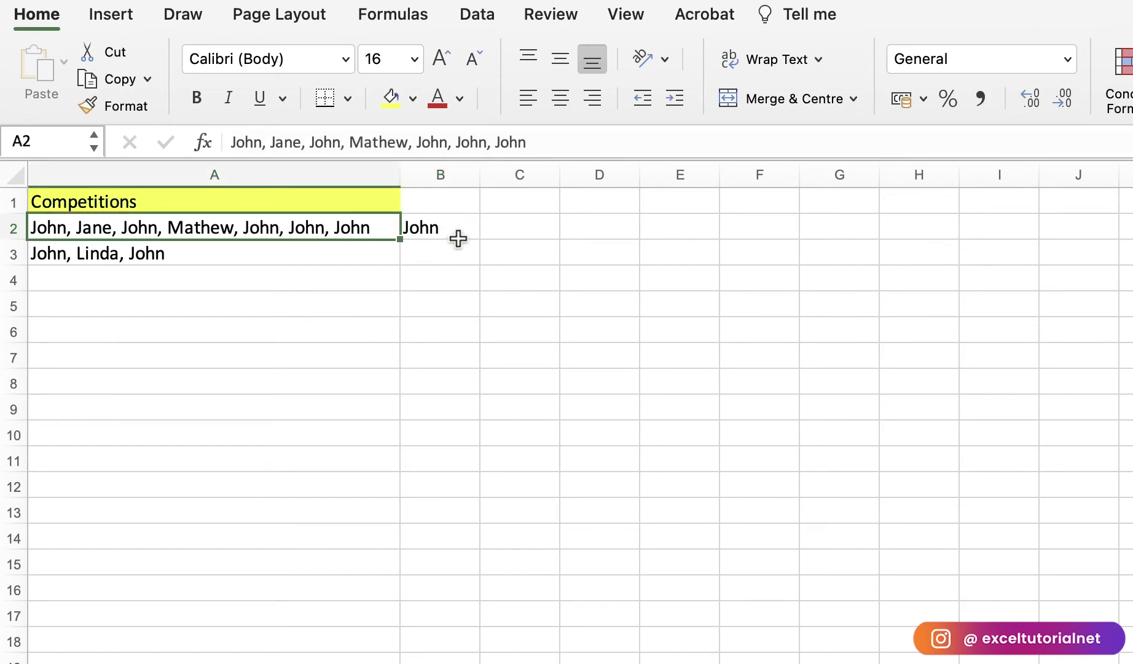
click(490, 228)
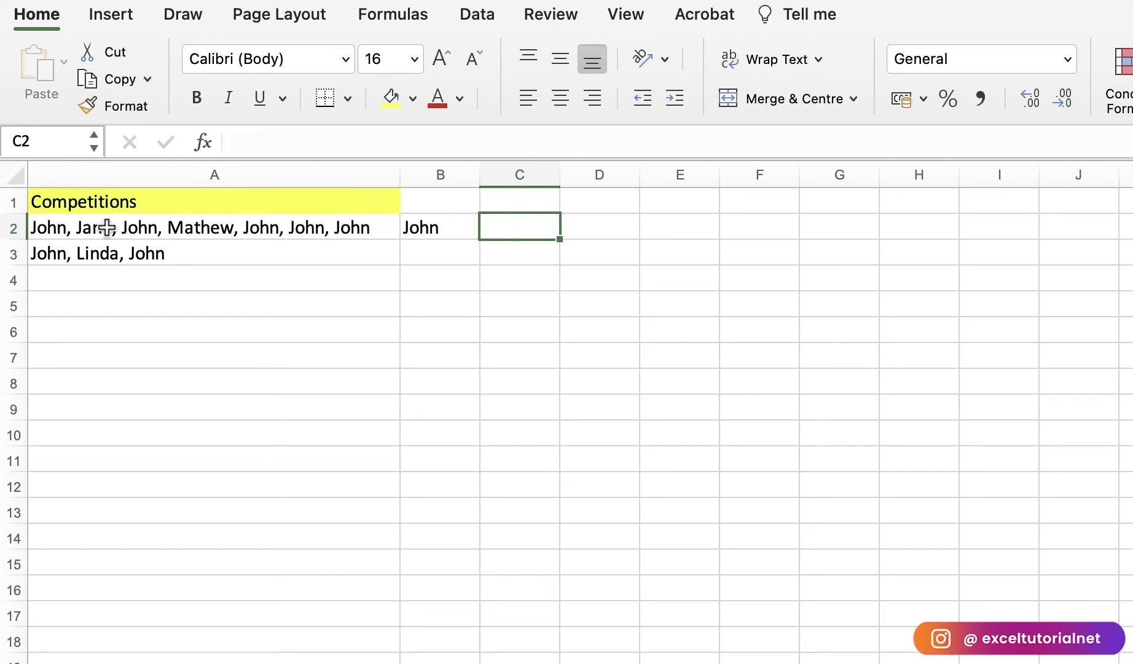
click(78, 226)
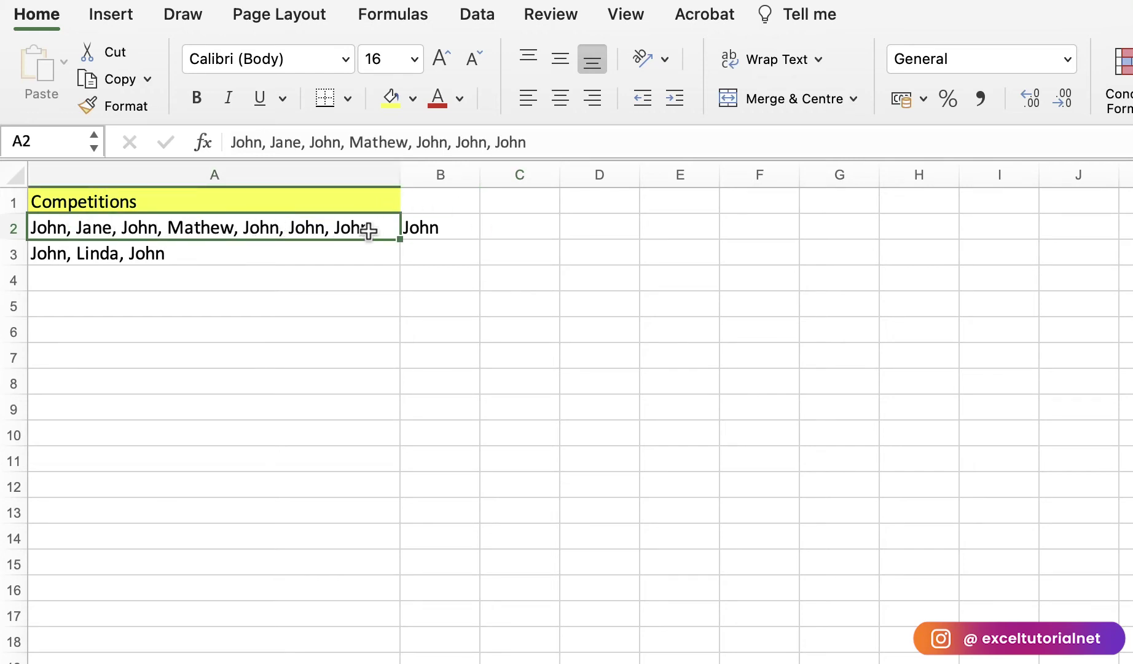
click(420, 231)
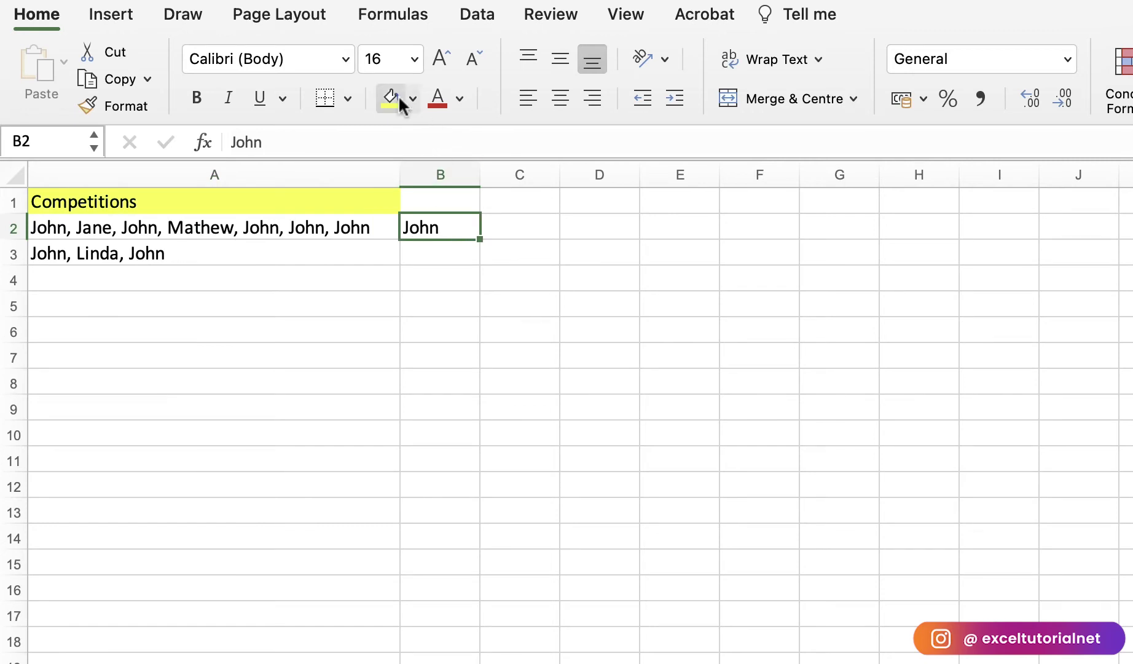
click(240, 226)
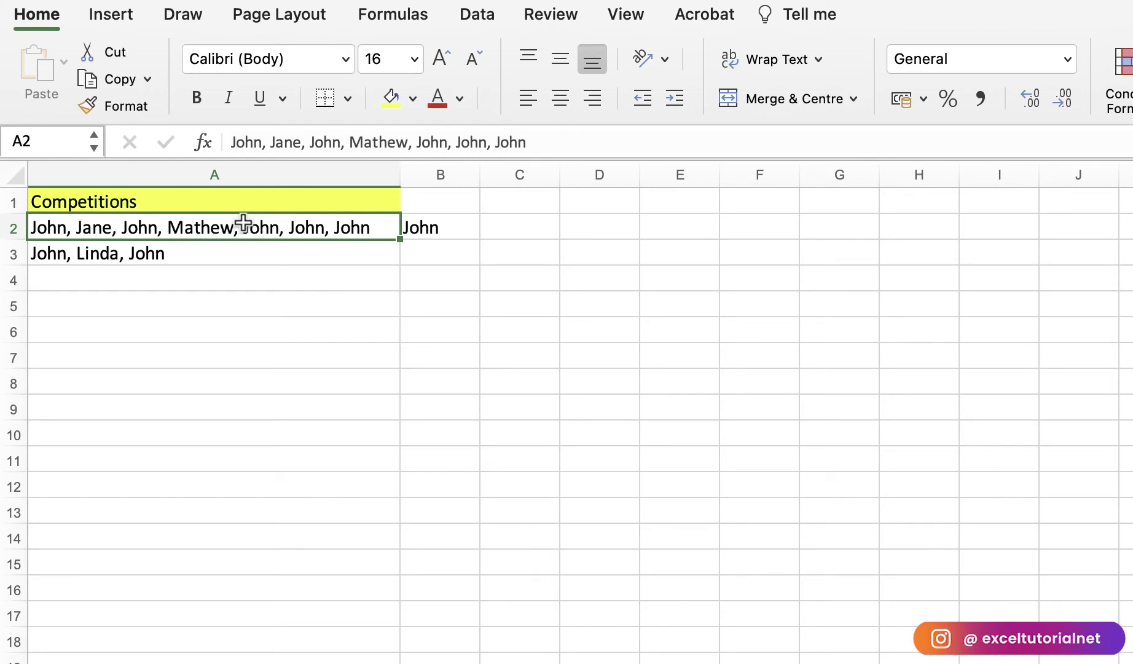
double_click(516, 228)
text(=)
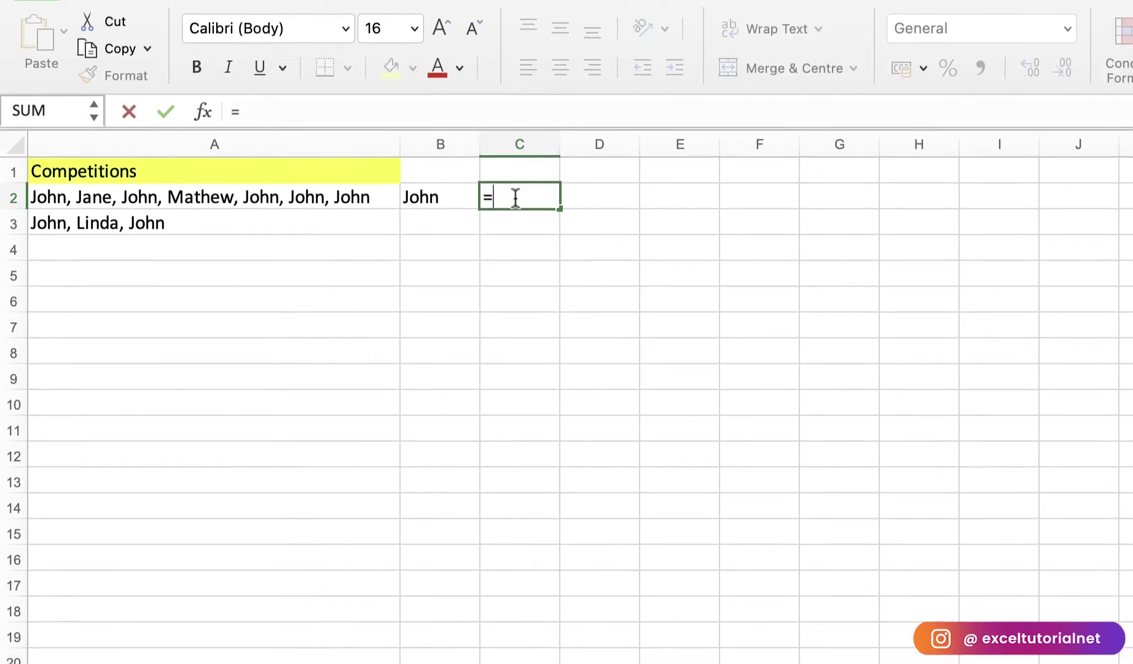
text(LEN)
text(()
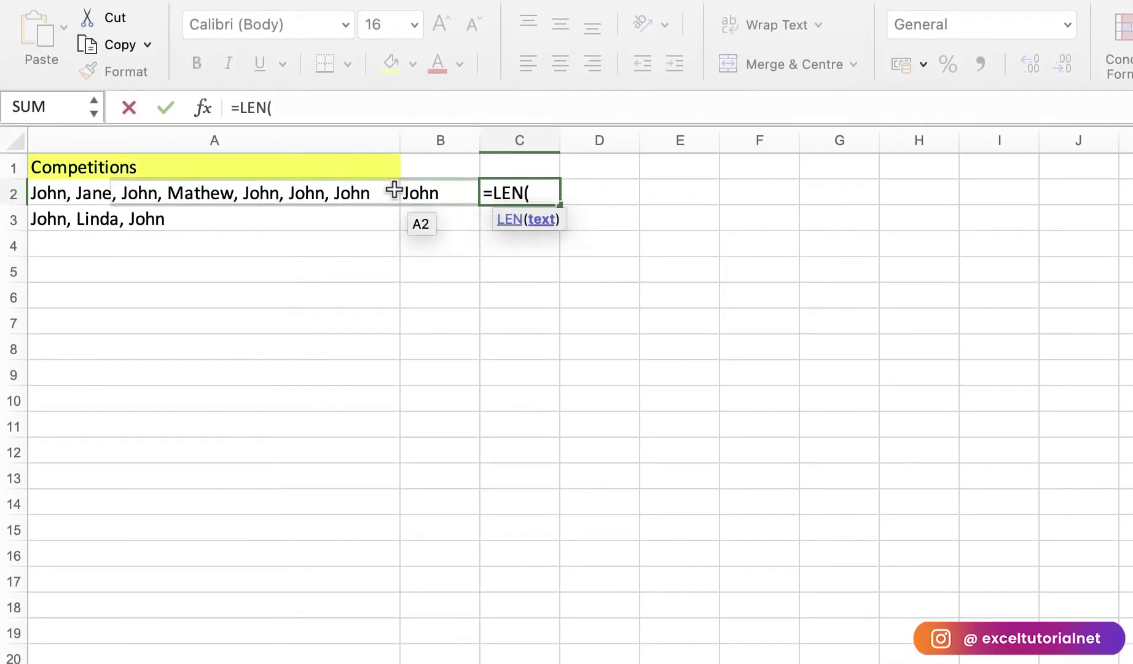
click(367, 184)
key(Return)
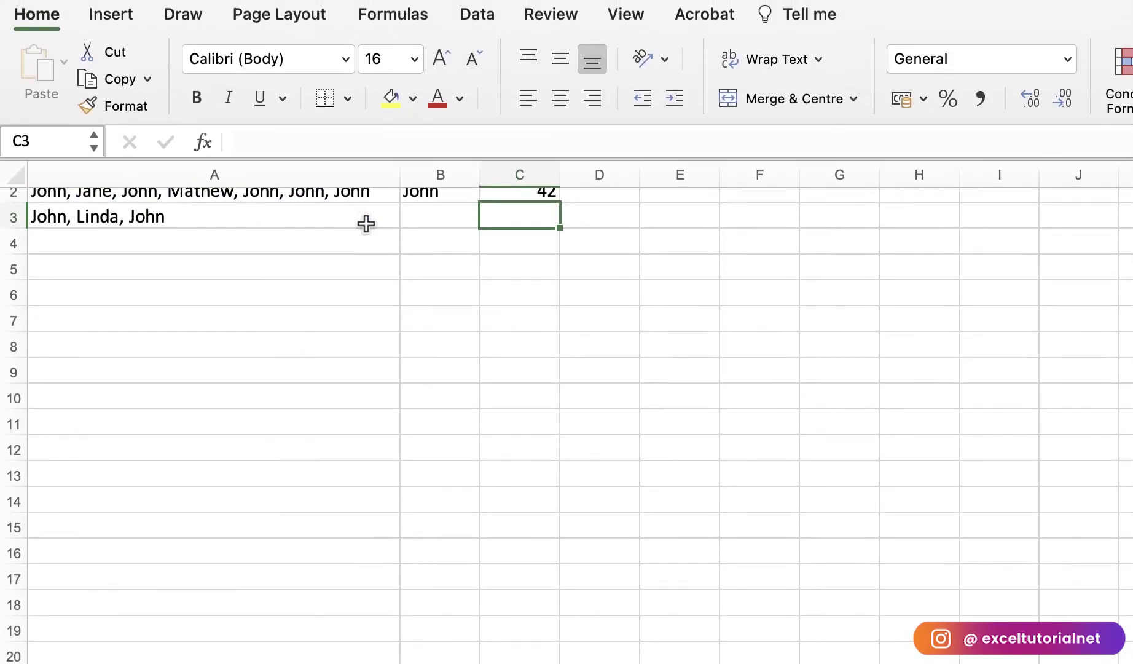
click(309, 226)
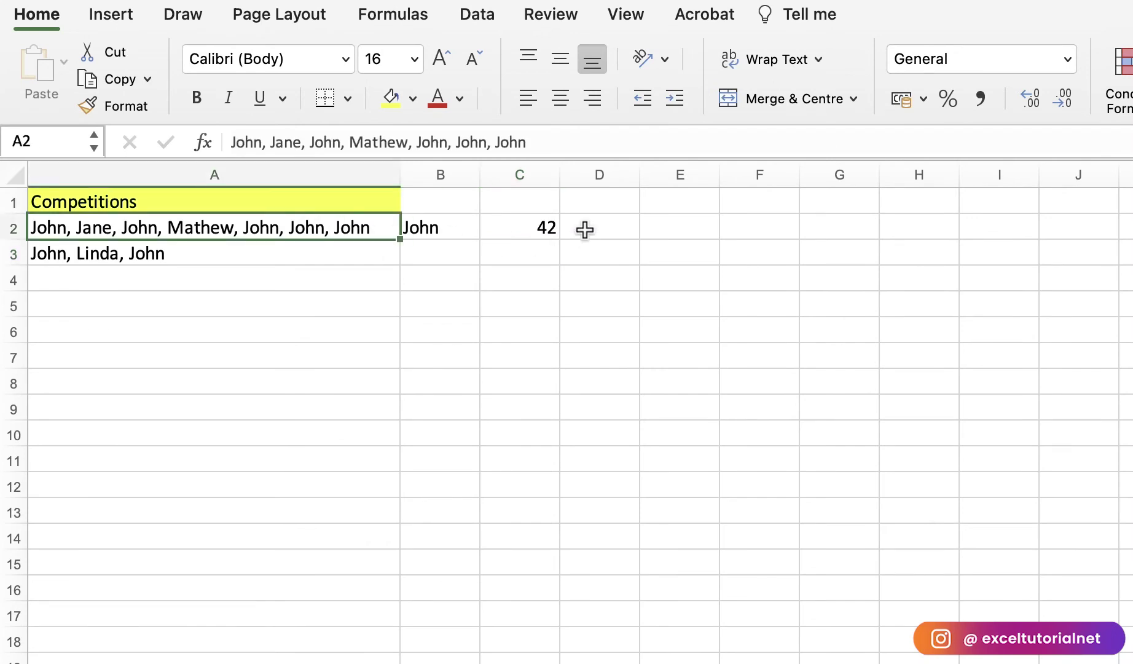
click(553, 219)
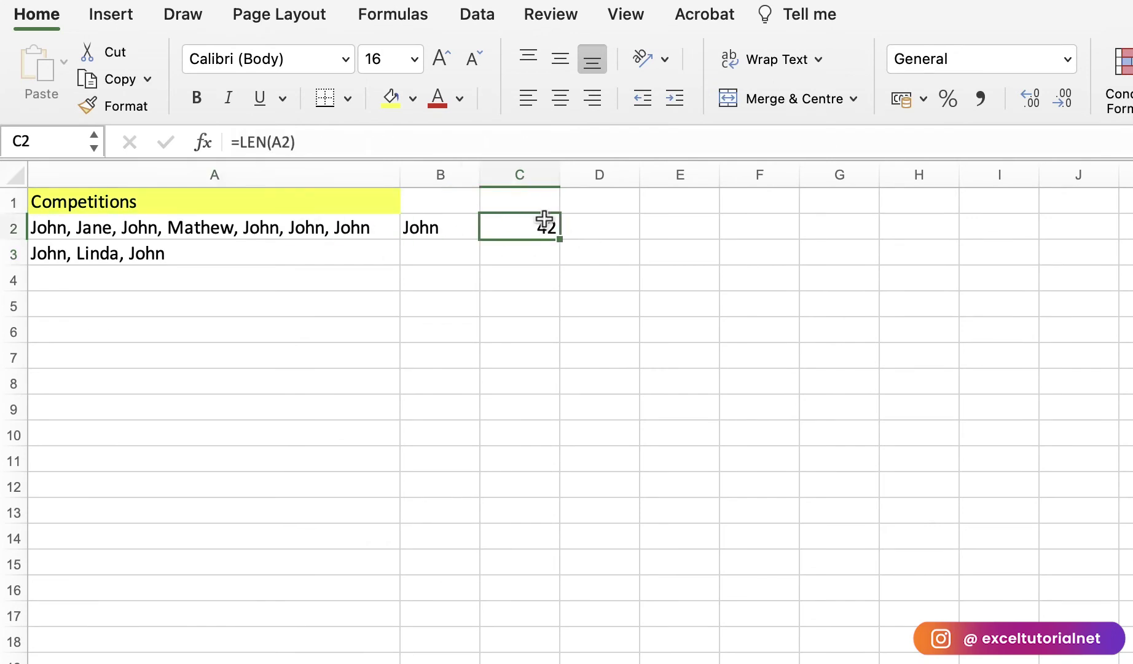
Step: Begin a formula in D2, abandon it, and check the LEN formula in C2
double_click(587, 226)
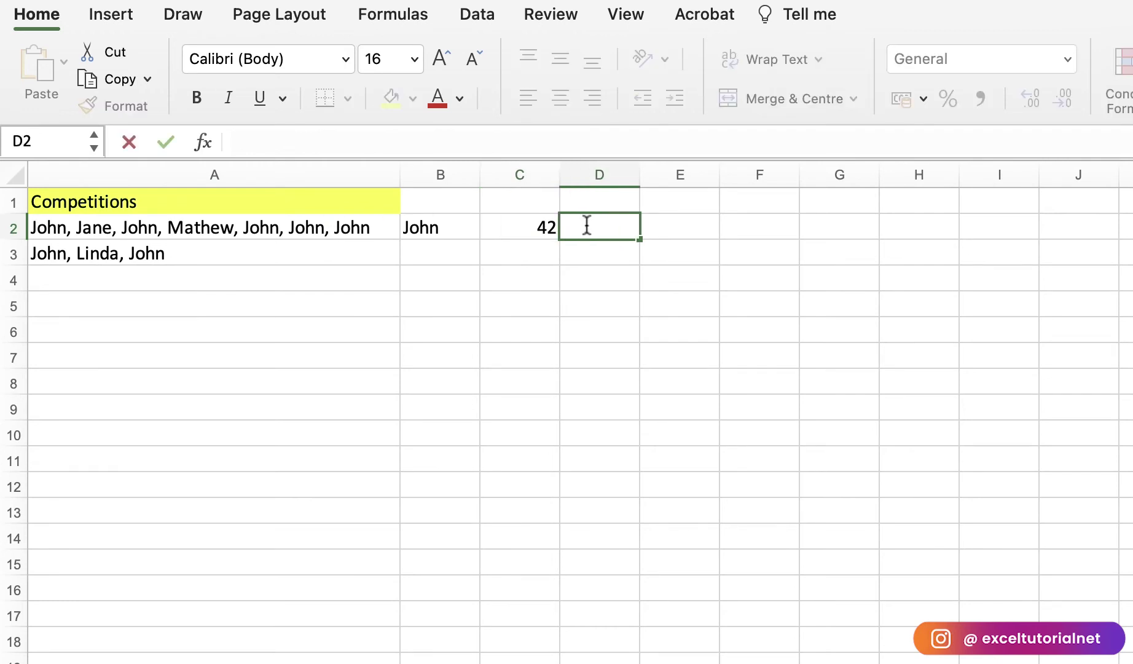
text(=)
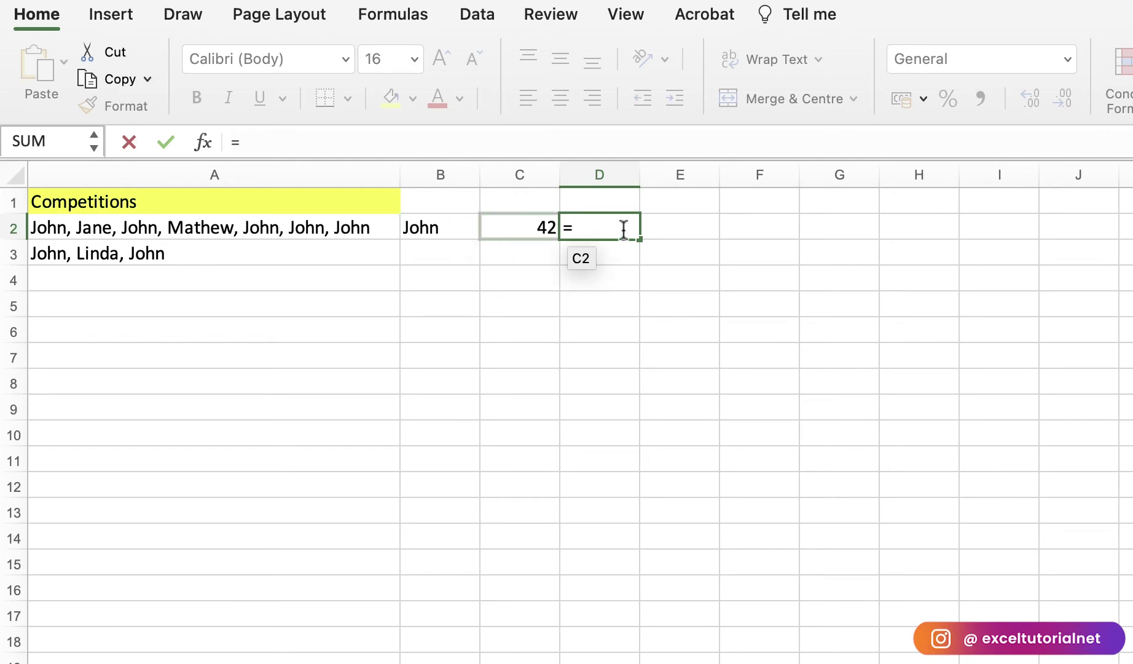
key(Escape)
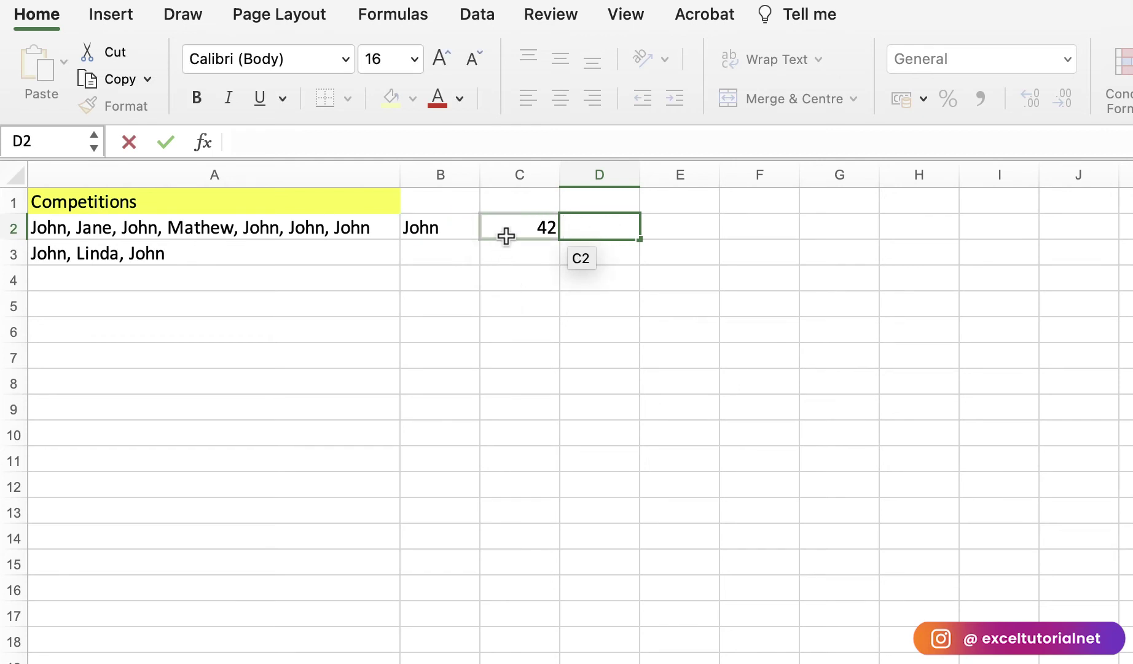
click(508, 228)
click(610, 225)
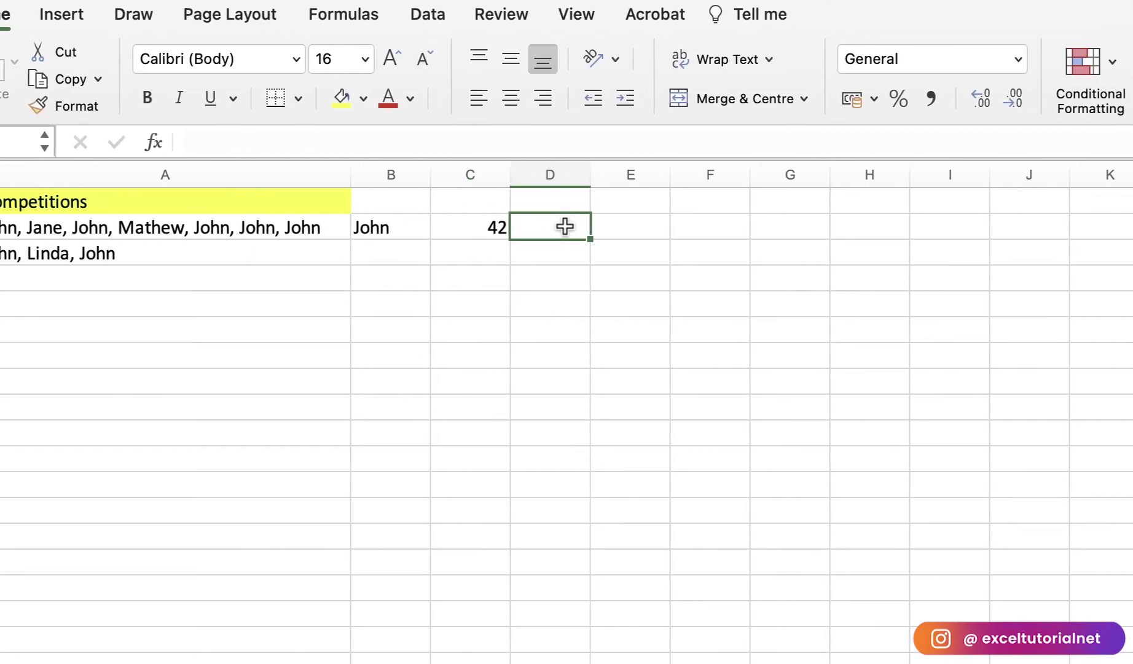
Step: Compare the A2 name list and C2's LEN formula with cell D2
double_click(554, 226)
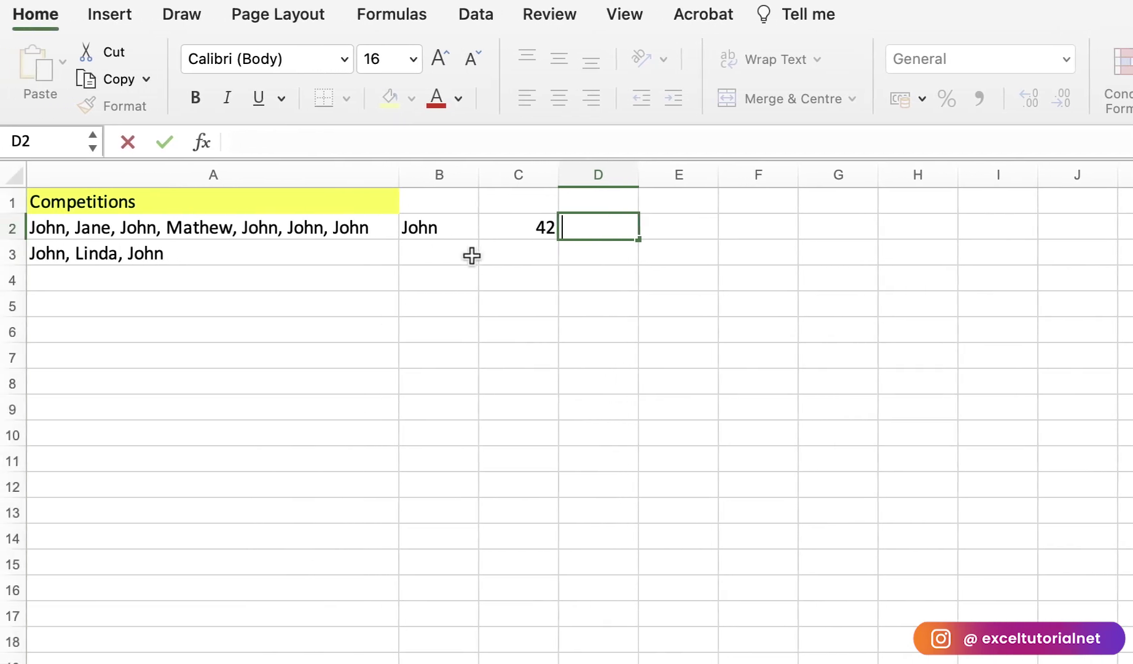
click(351, 220)
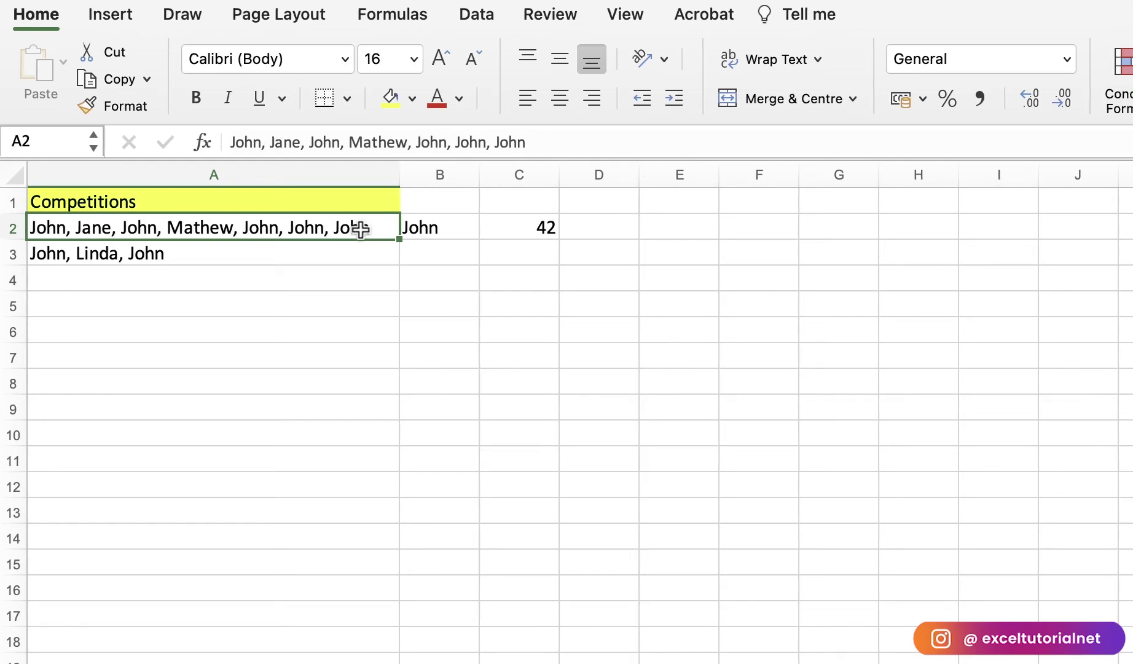
click(543, 220)
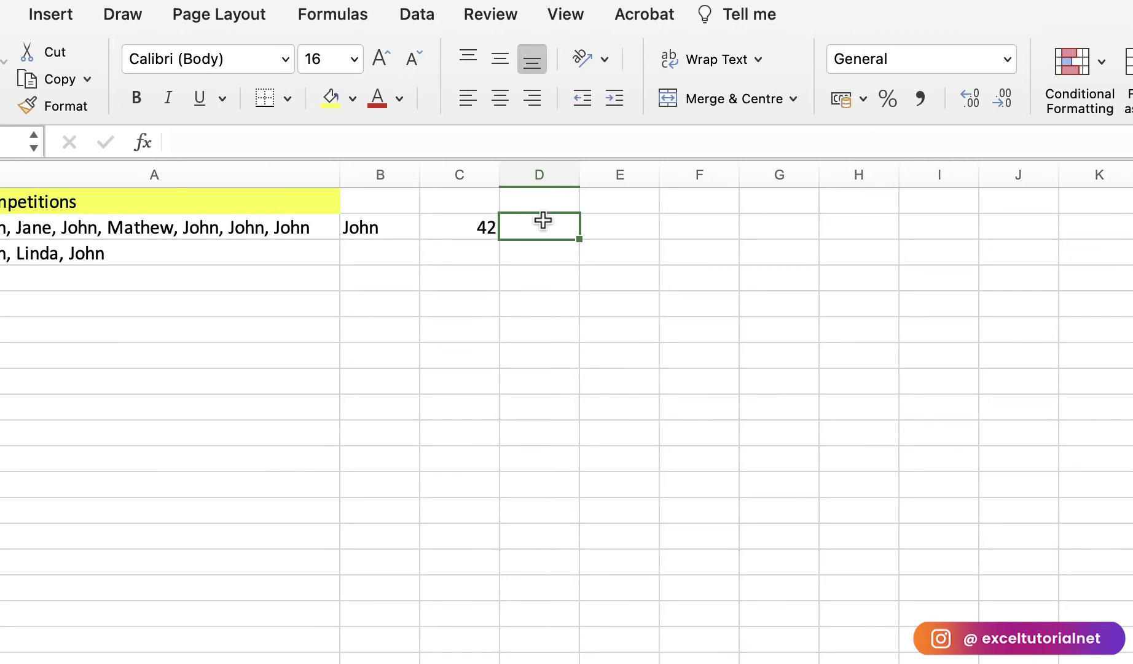
scroll(543, 221, left, 2)
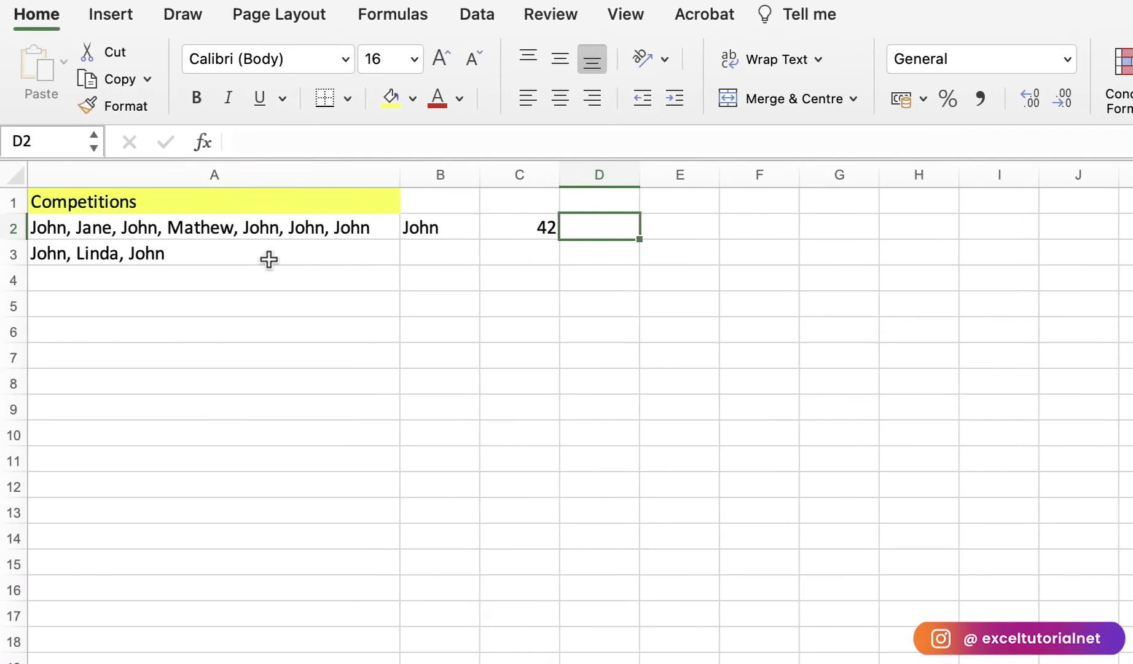
click(250, 228)
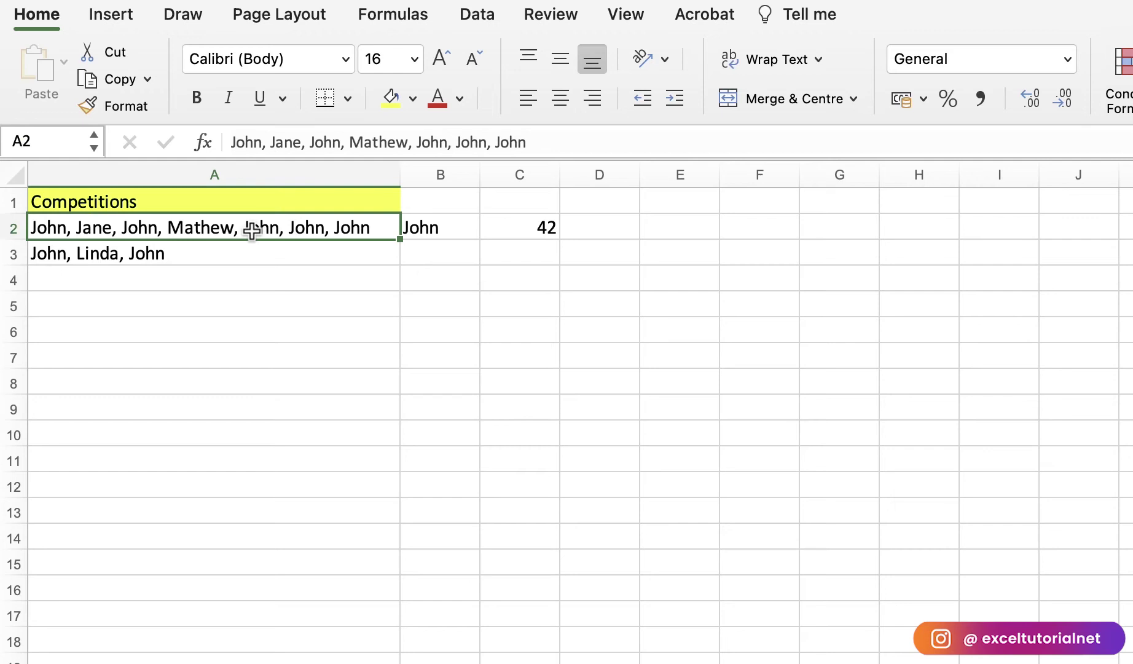
click(594, 224)
click(519, 225)
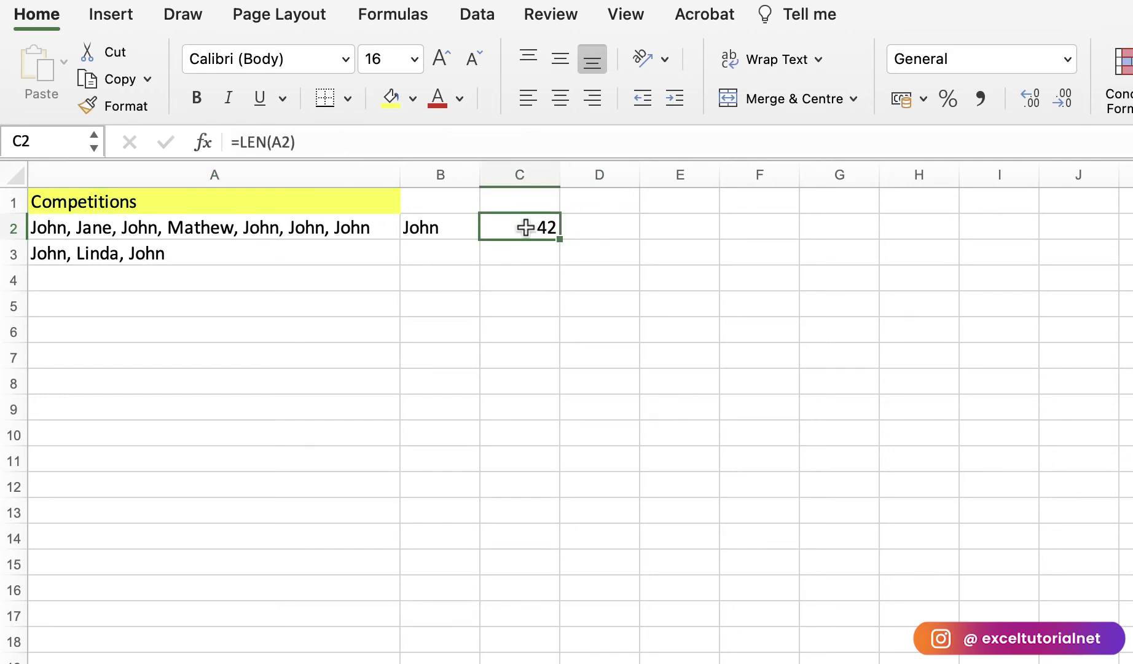
click(319, 225)
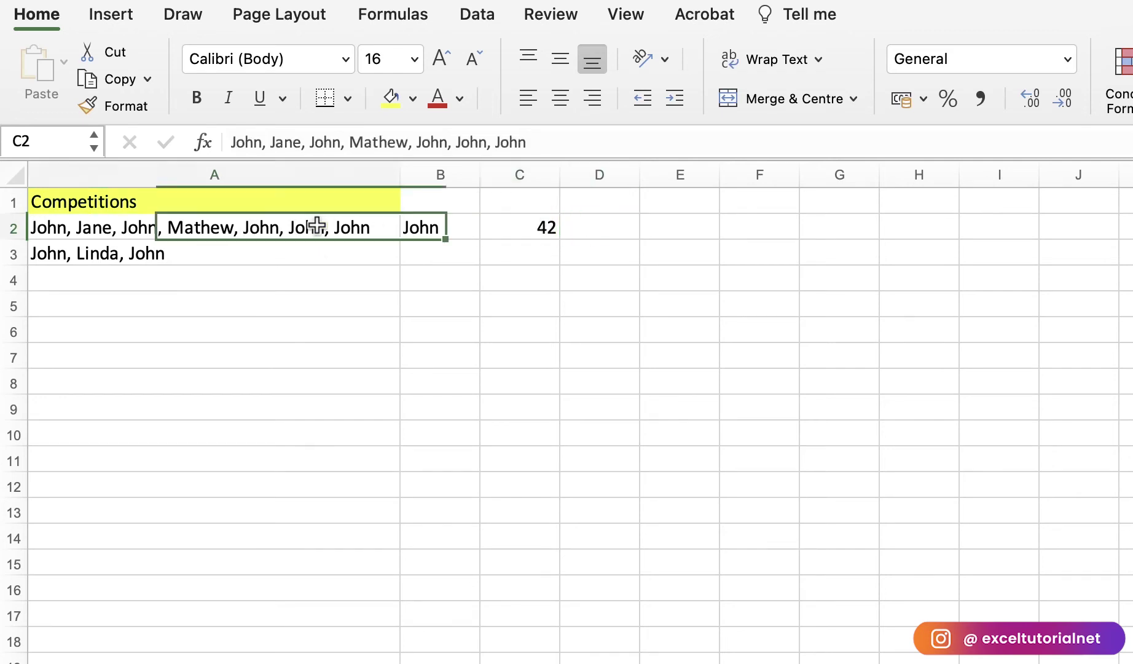
click(596, 226)
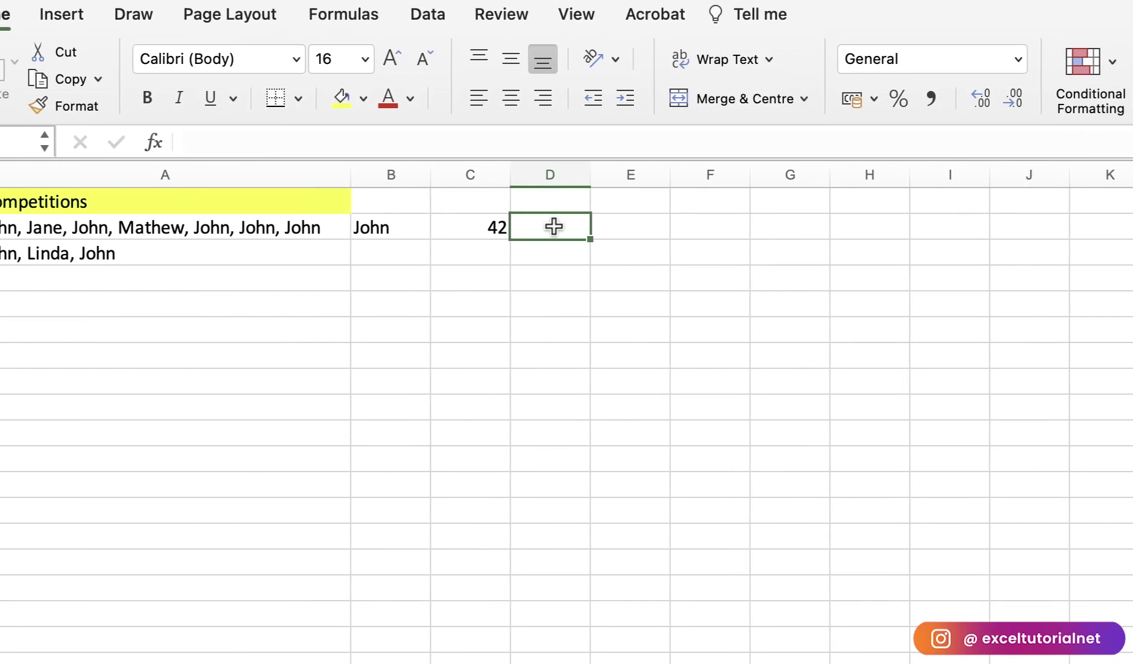
click(288, 227)
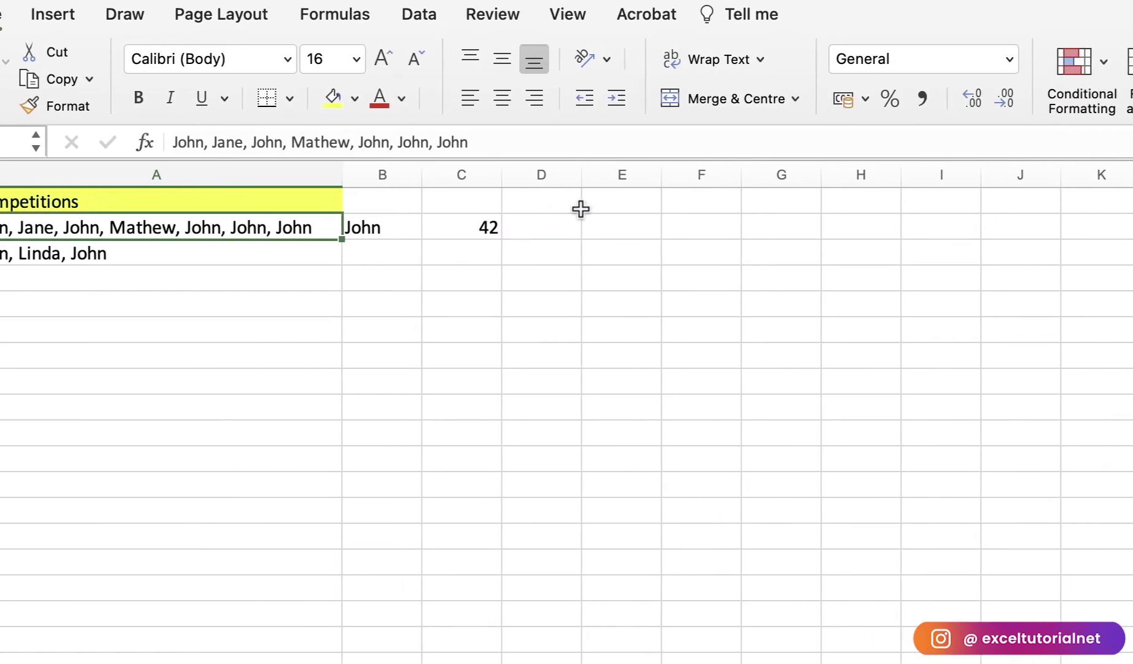
click(541, 225)
Step: Start D2's formula as =LEN(SUBSTITUTE( using the function suggestions
double_click(543, 224)
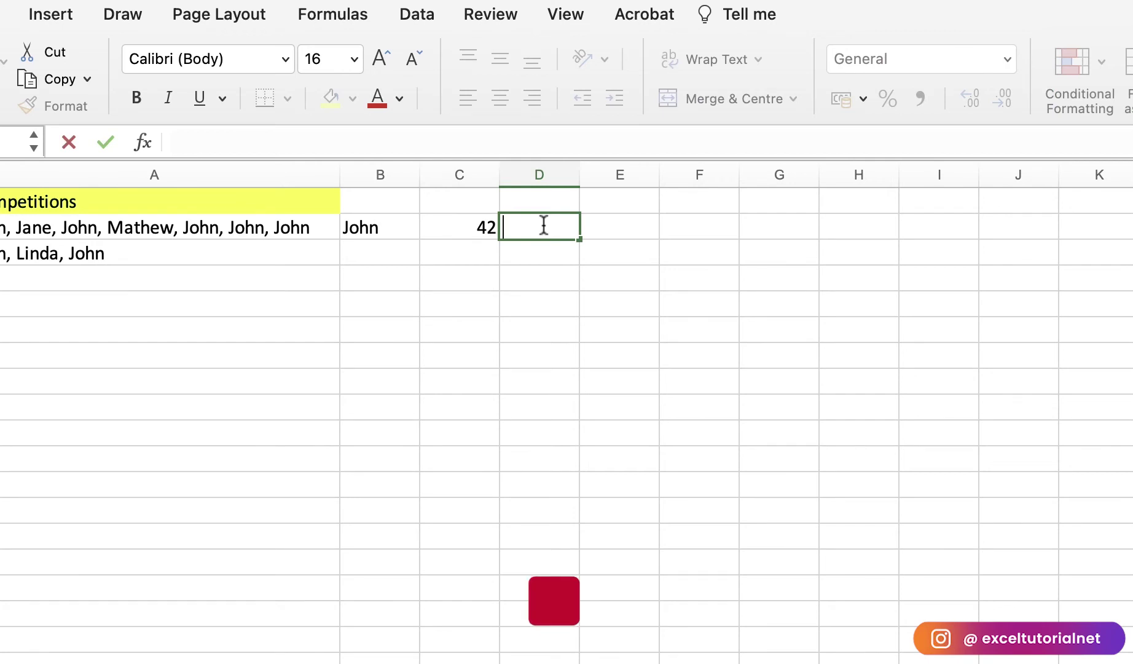
text(=len)
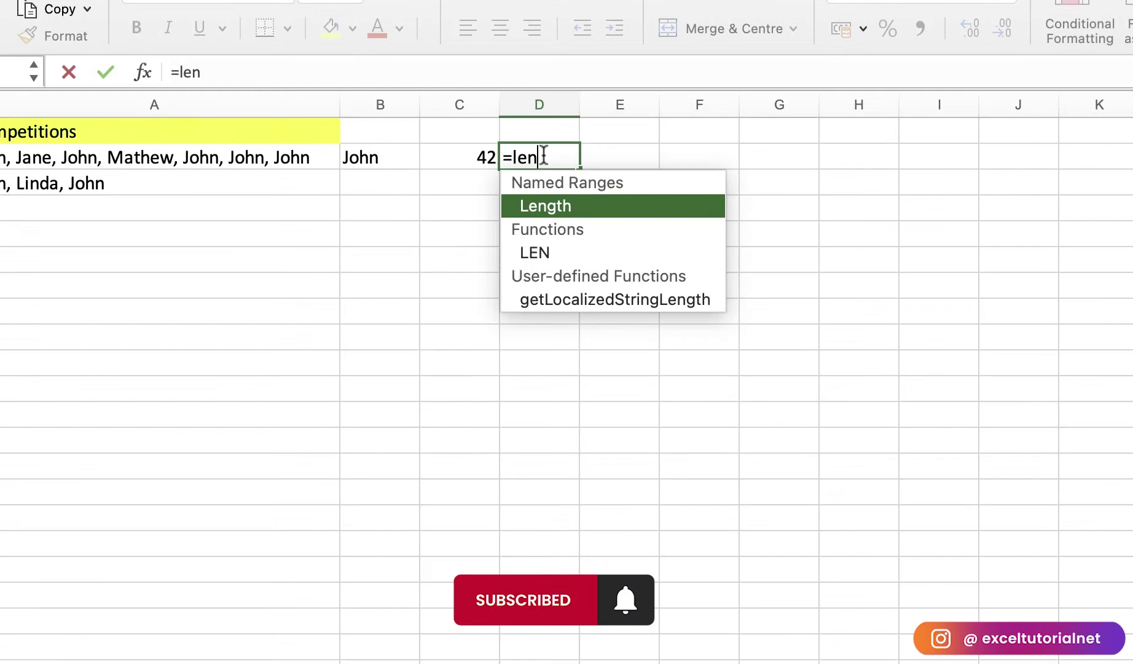
key(BackSpace)
key(BackSpace)
key(BackSpace)
text(LEN()
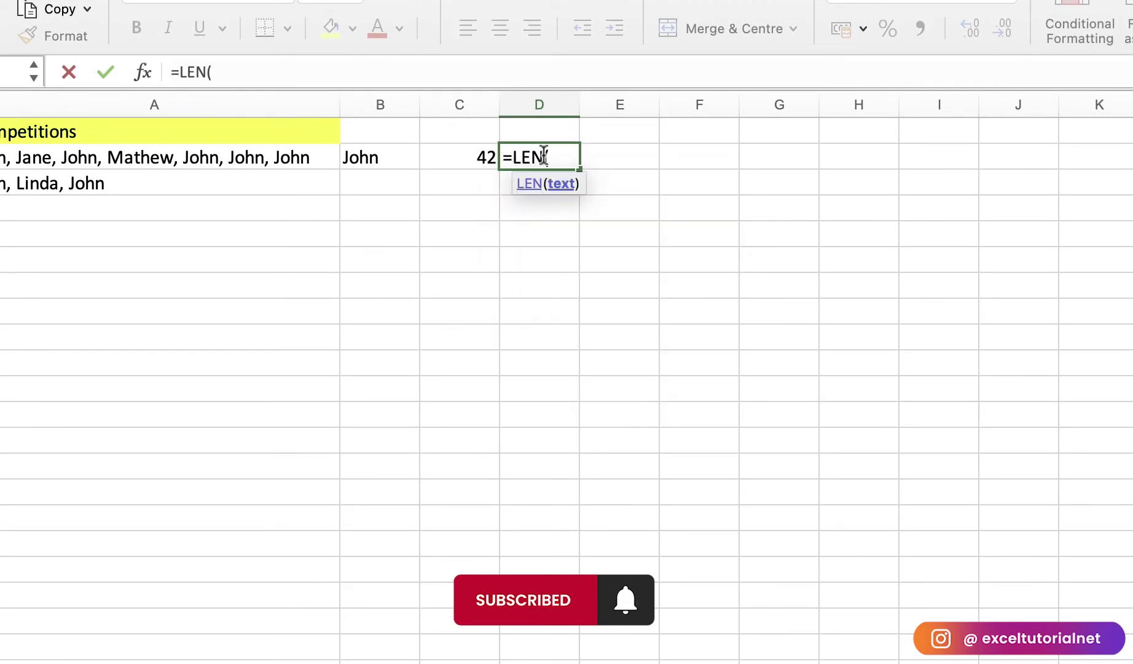
text(SU)
key(Down)
key(Down)
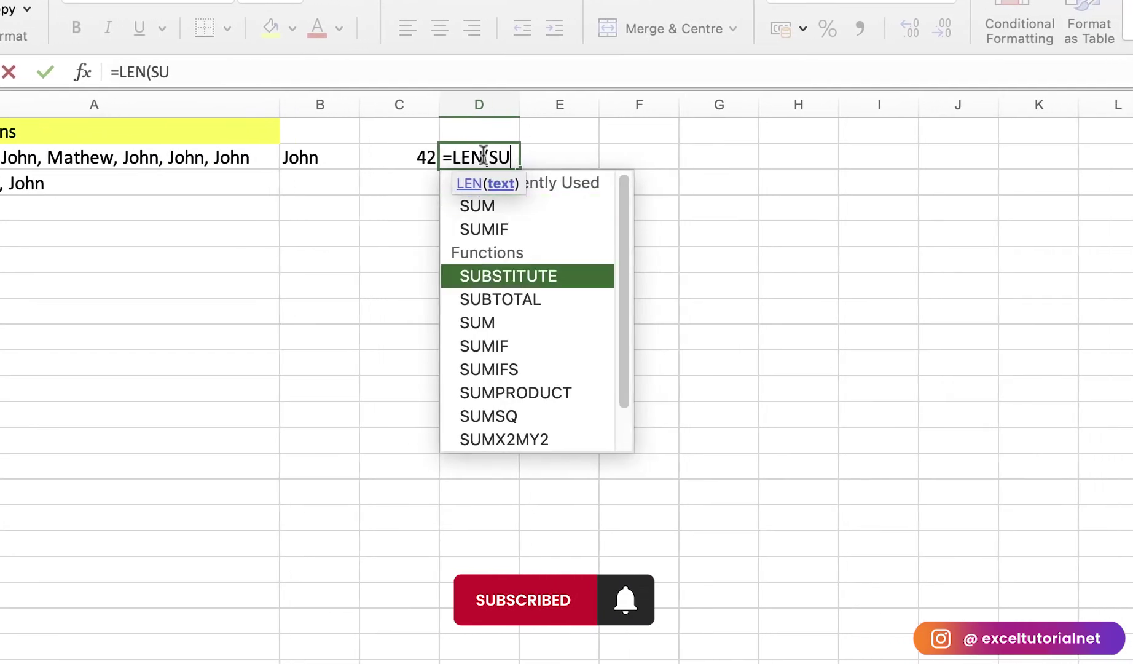
key(Down)
key(Up)
key(Tab)
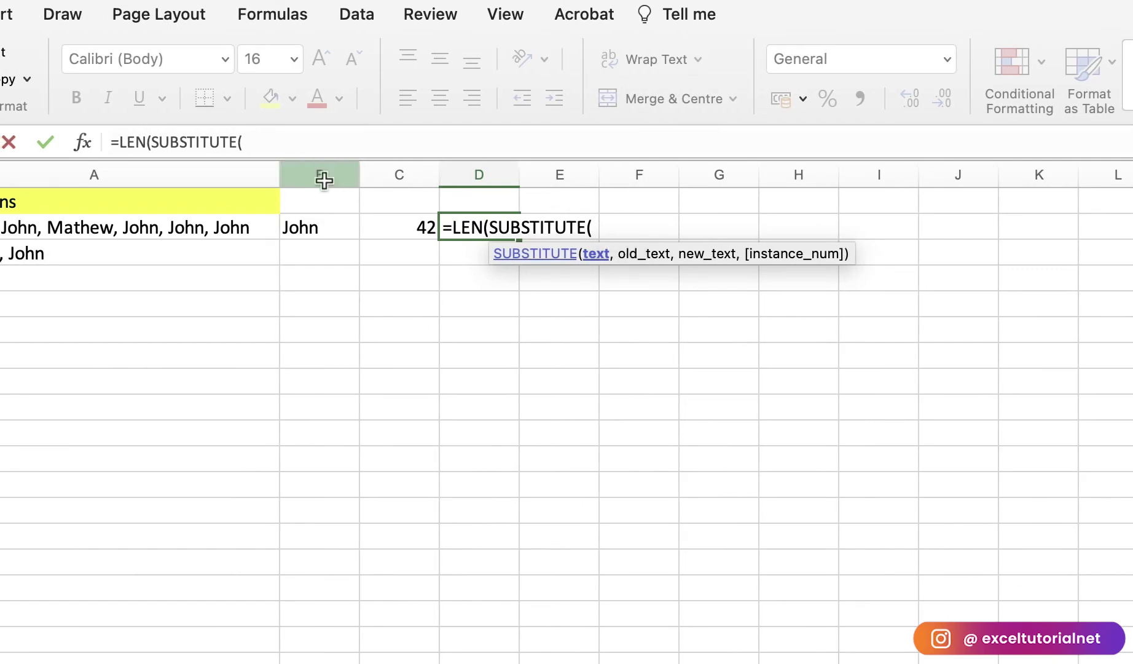
Step: Complete it as =LEN(SUBSTITUTE(A2,B2,"")) so D2 shows 22
click(228, 231)
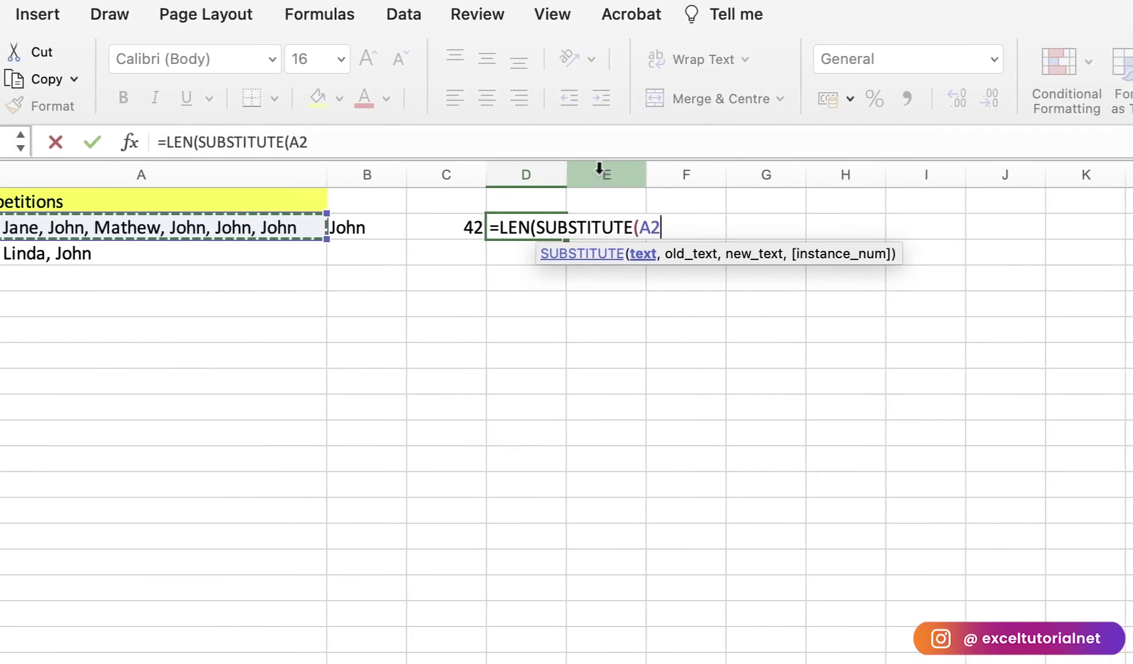
text(,)
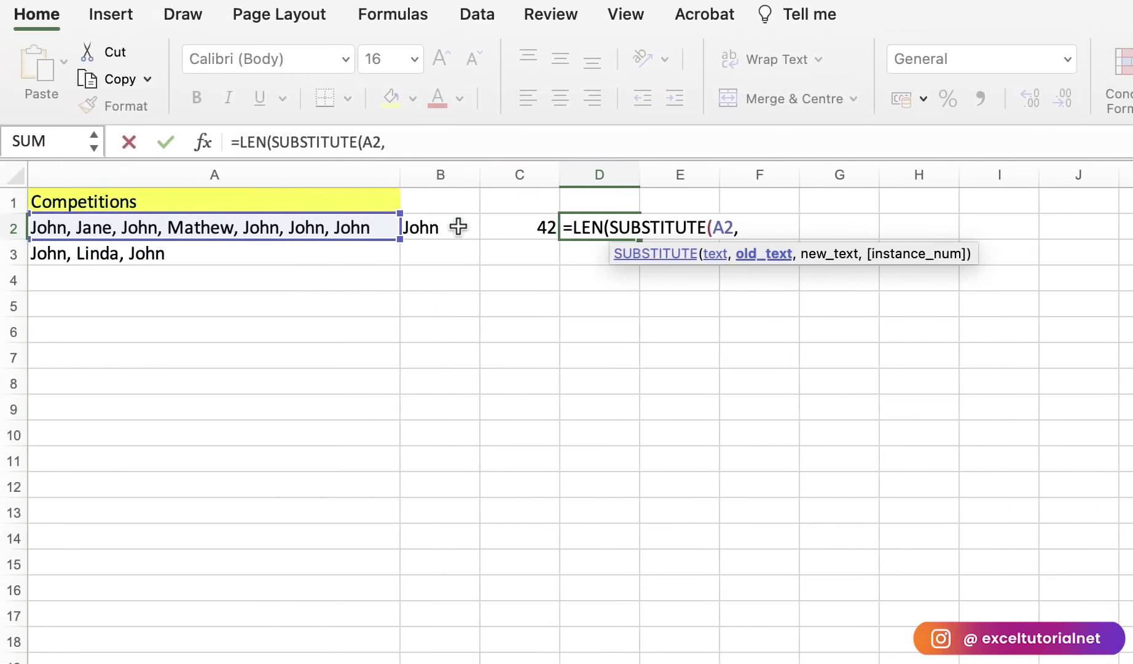
click(452, 226)
text(,)
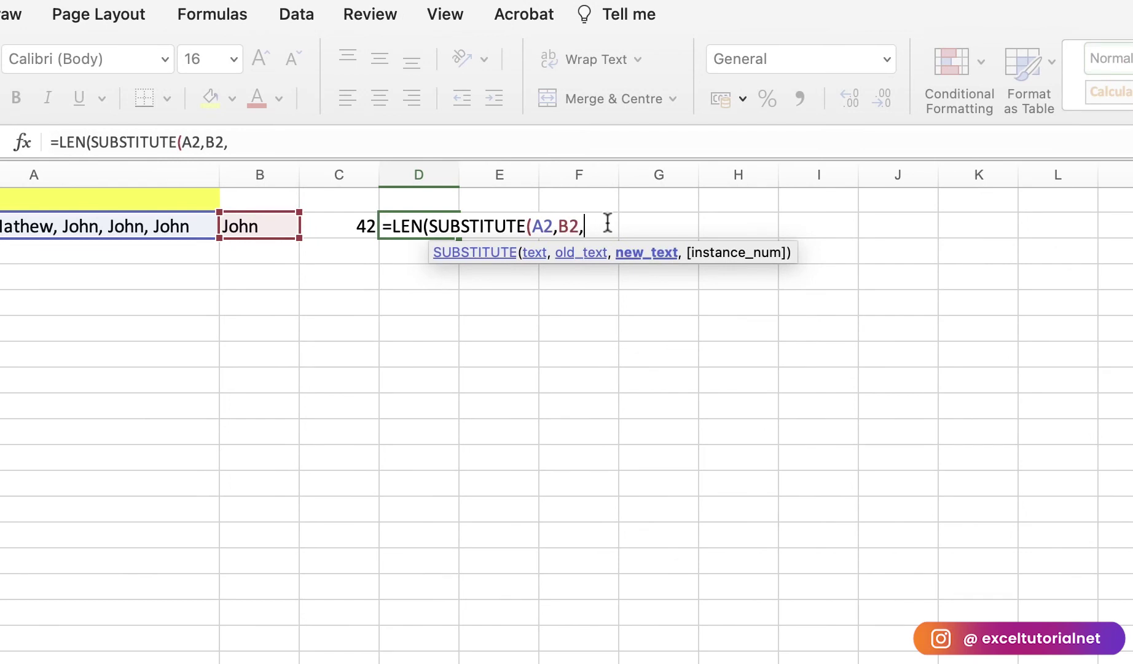
text("")
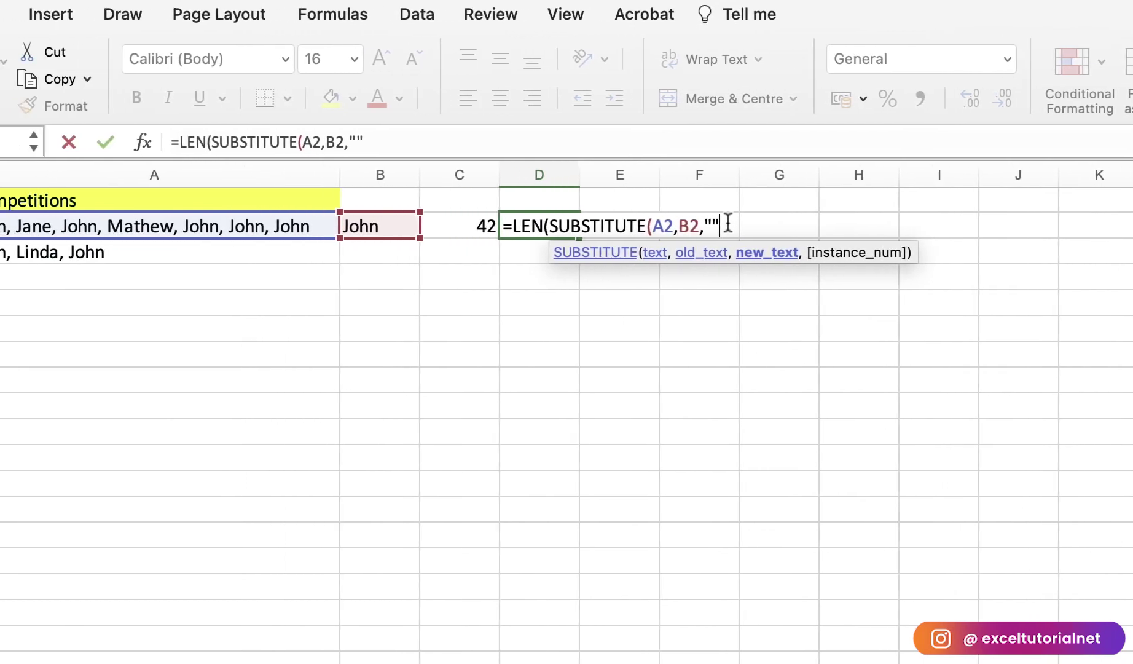
text())
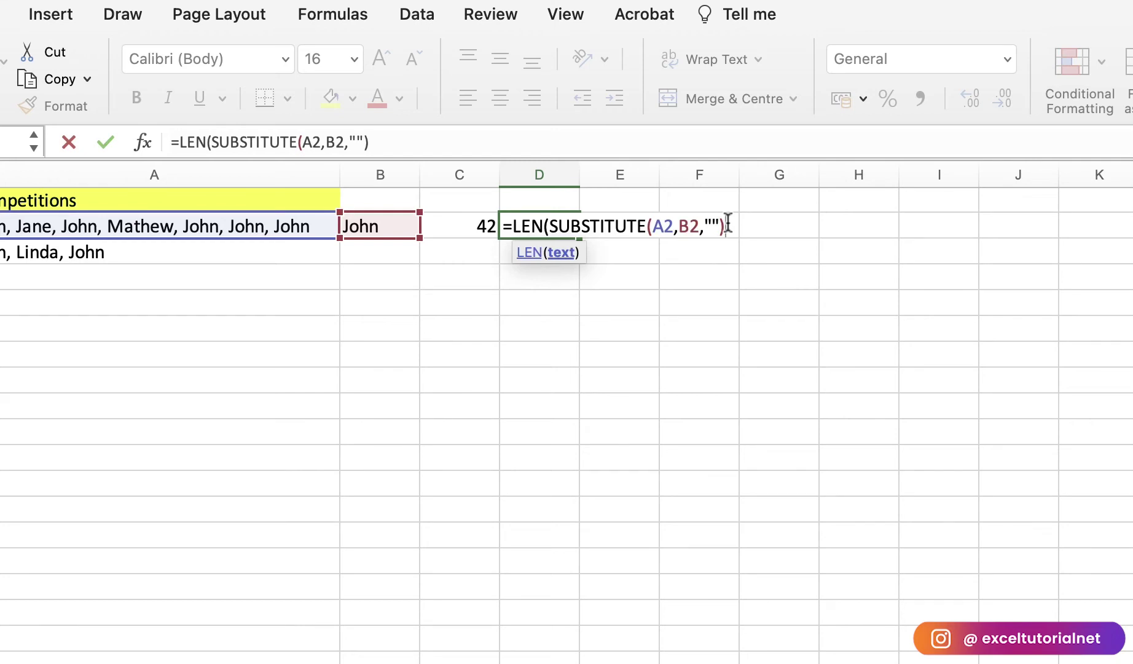
text())
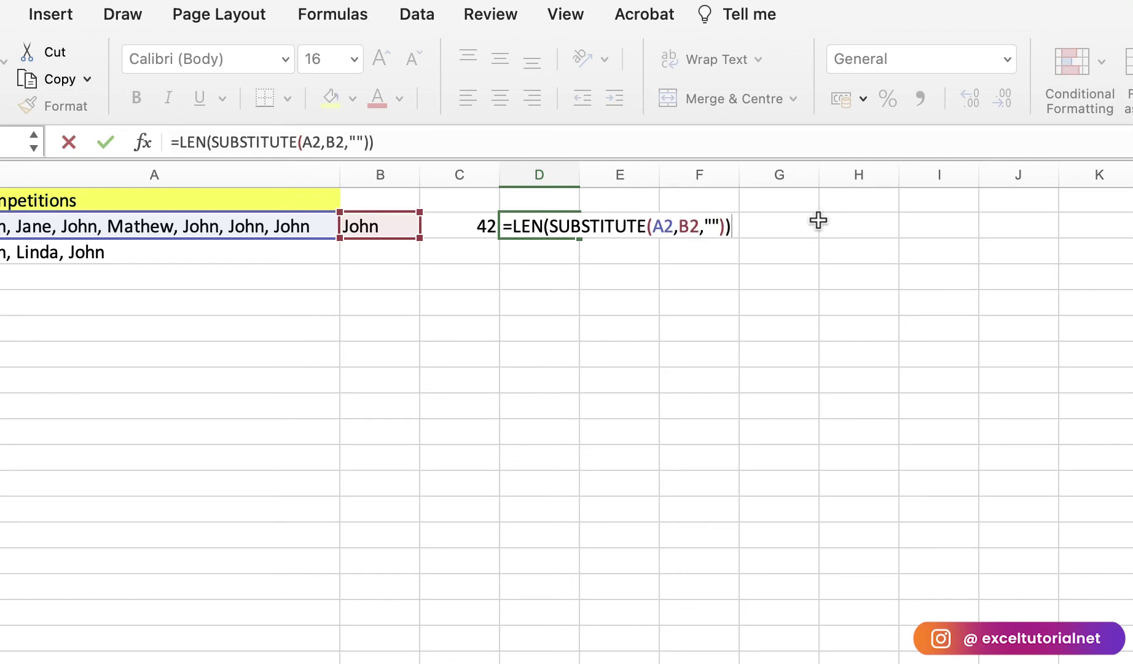
key(Return)
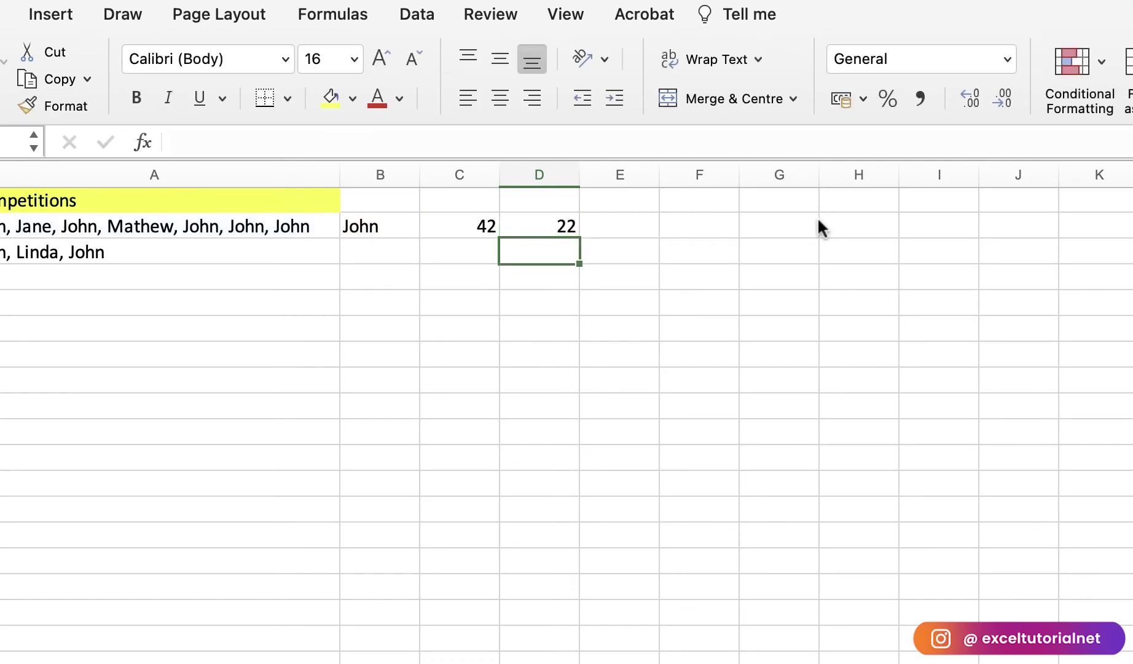
Step: Inspect the C2 and D2 length formulas and the A2 name list
scroll(827, 221, left, 3)
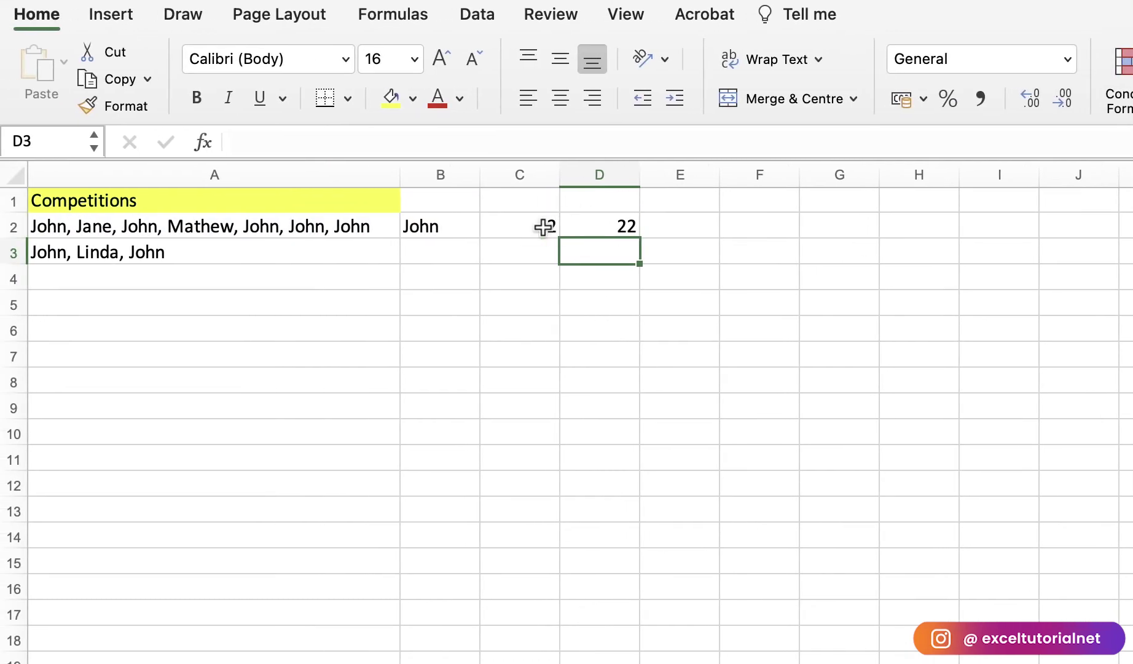
click(544, 228)
click(275, 232)
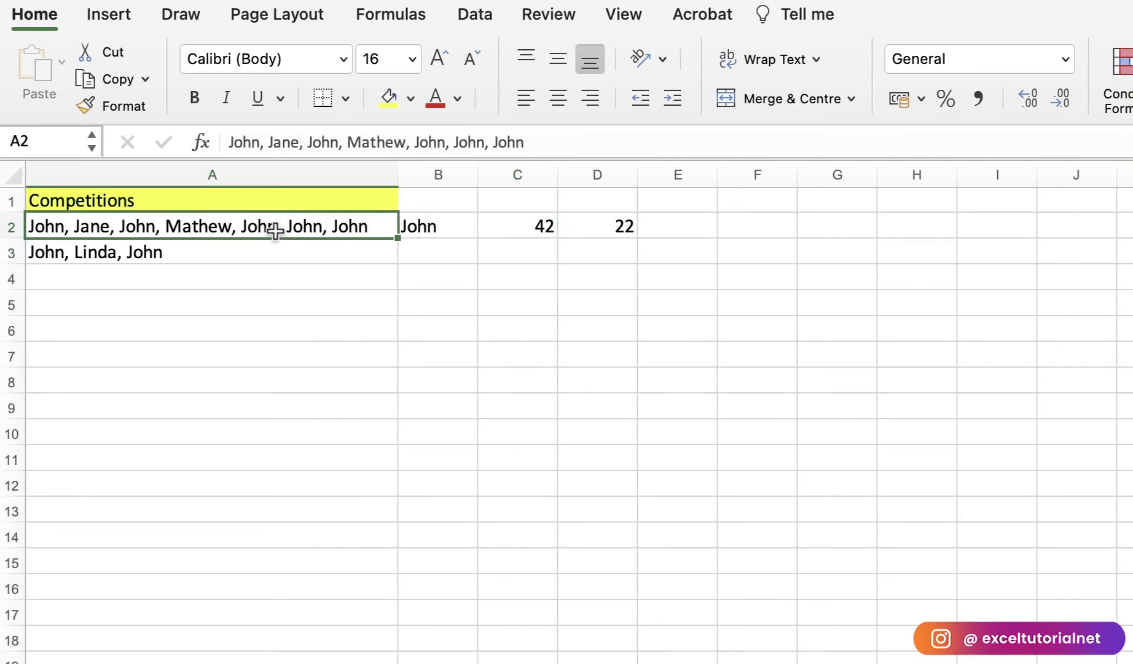
scroll(258, 228, right, 2)
scroll(369, 228, right, 1)
click(566, 225)
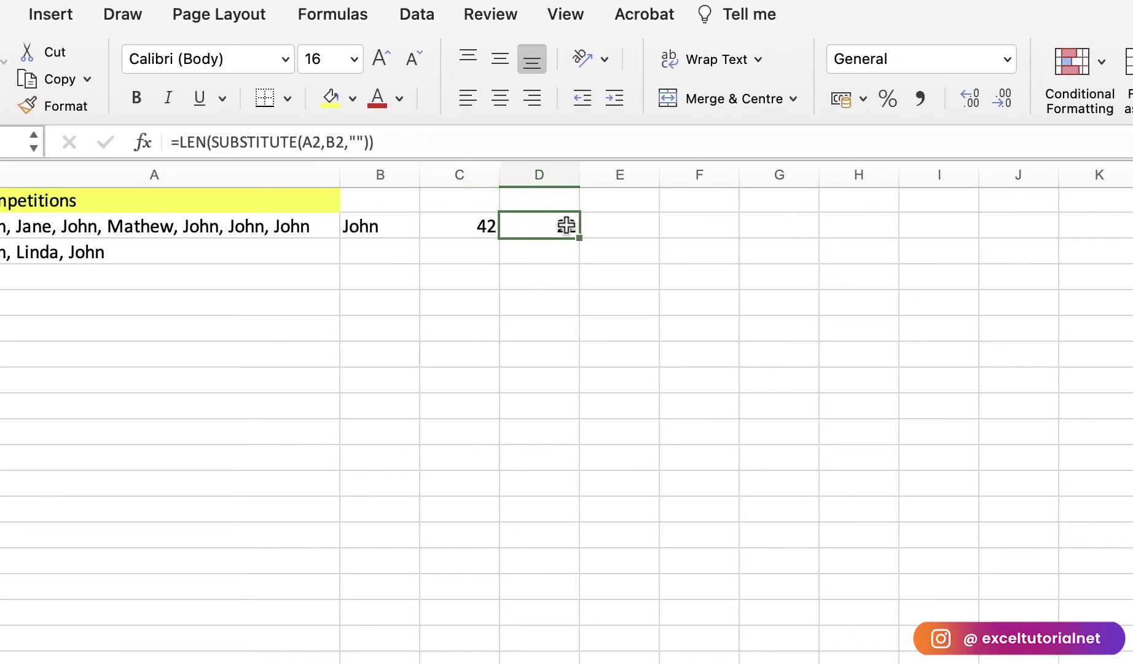
scroll(590, 225, right, 1)
scroll(568, 225, right, 1)
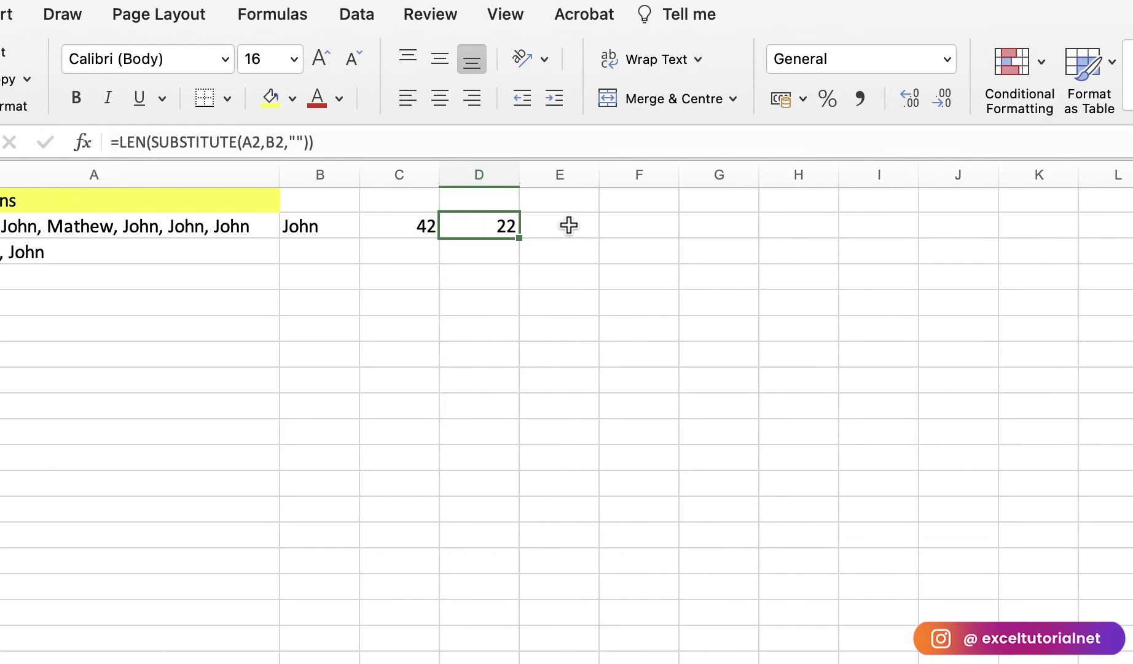
click(569, 225)
scroll(569, 225, left, 1)
scroll(582, 224, left, 1)
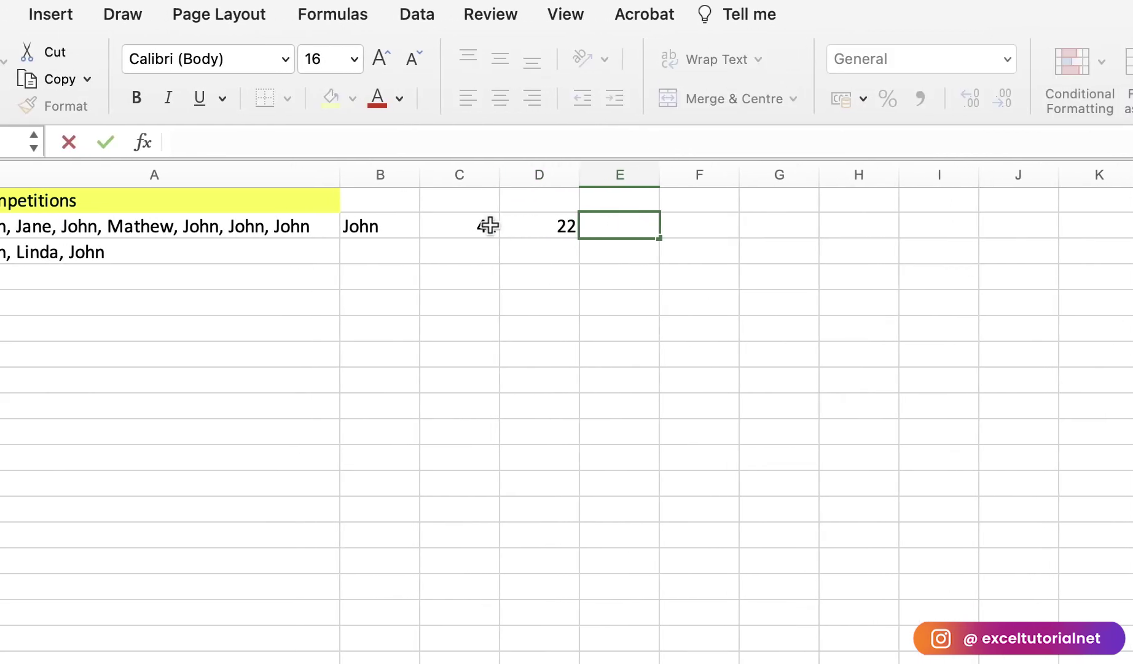
click(538, 225)
scroll(578, 223, right, 1)
Step: Enter =(C2-D2)/4 in E2, giving 5 occurrences of John
click(542, 224)
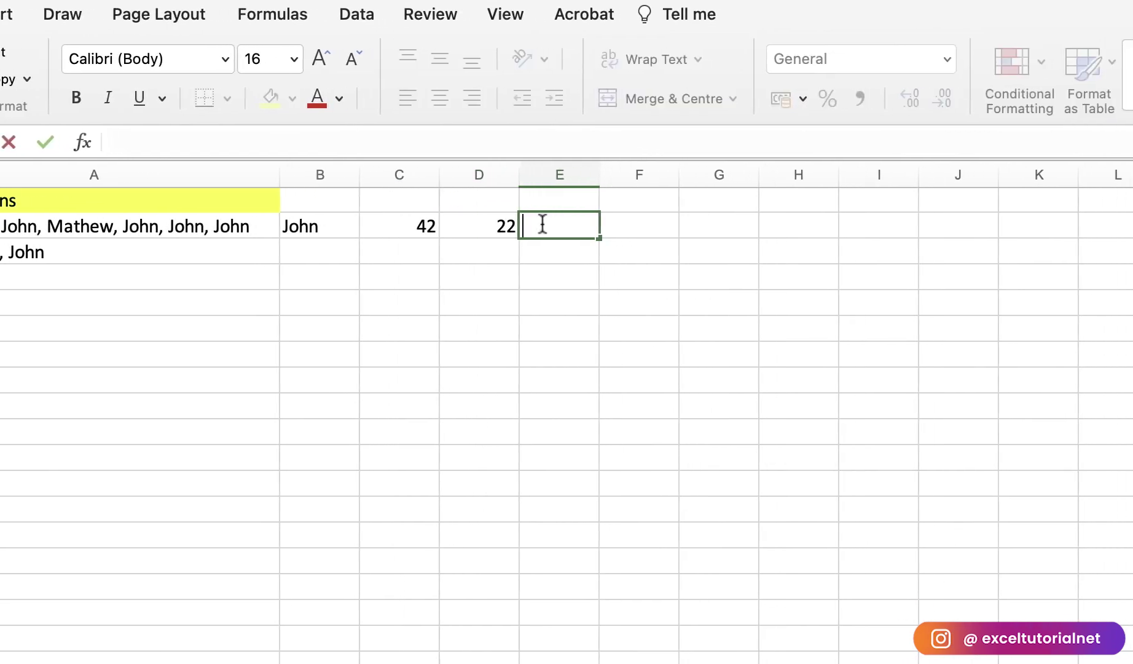
text(=()
click(404, 219)
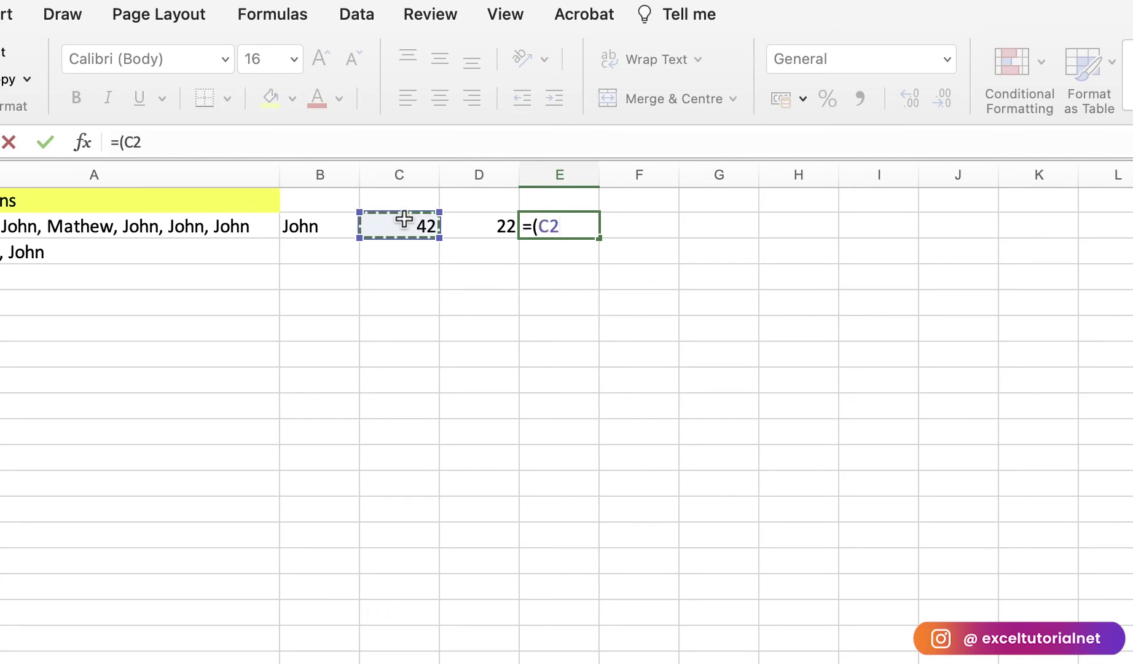
scroll(403, 219, left, 1)
text(-)
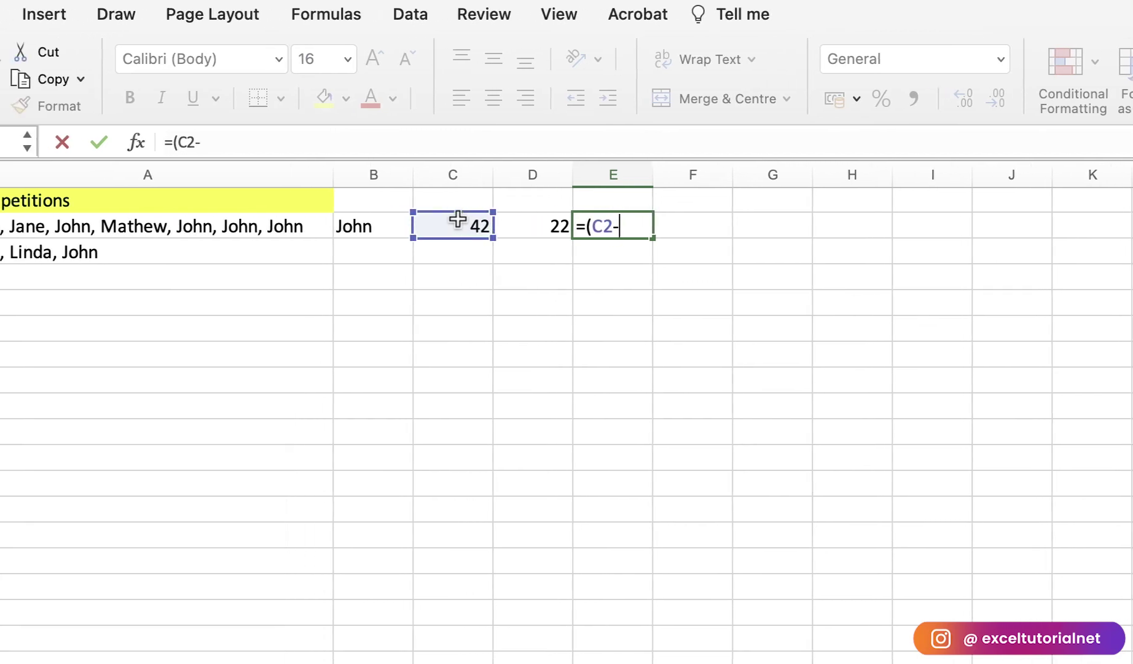
click(551, 219)
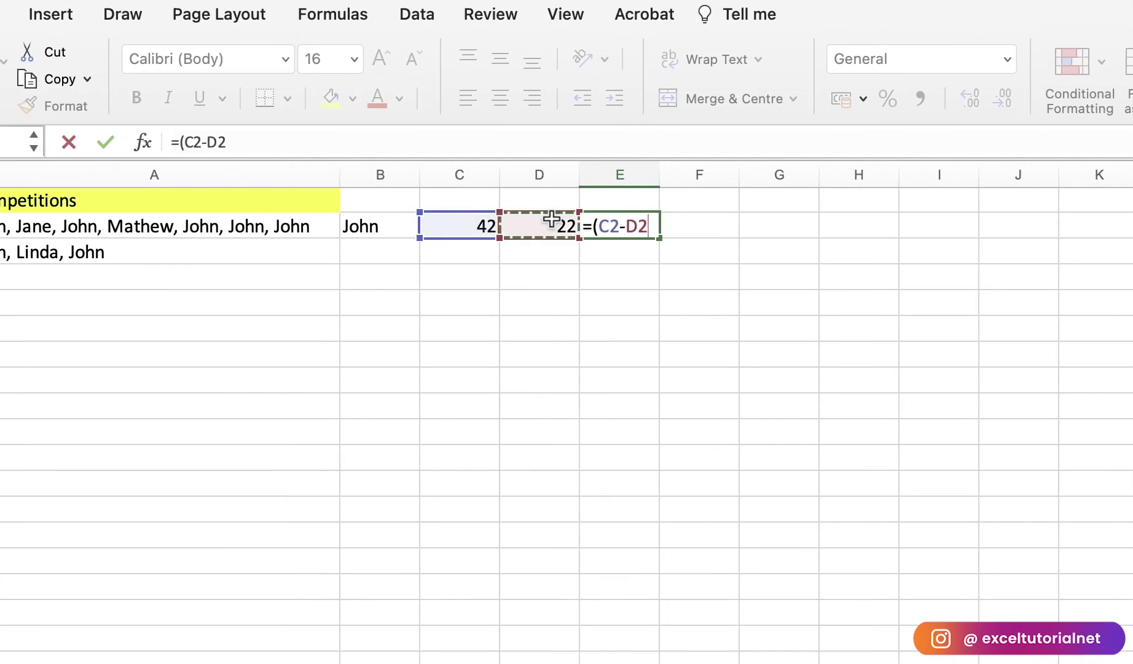
text())
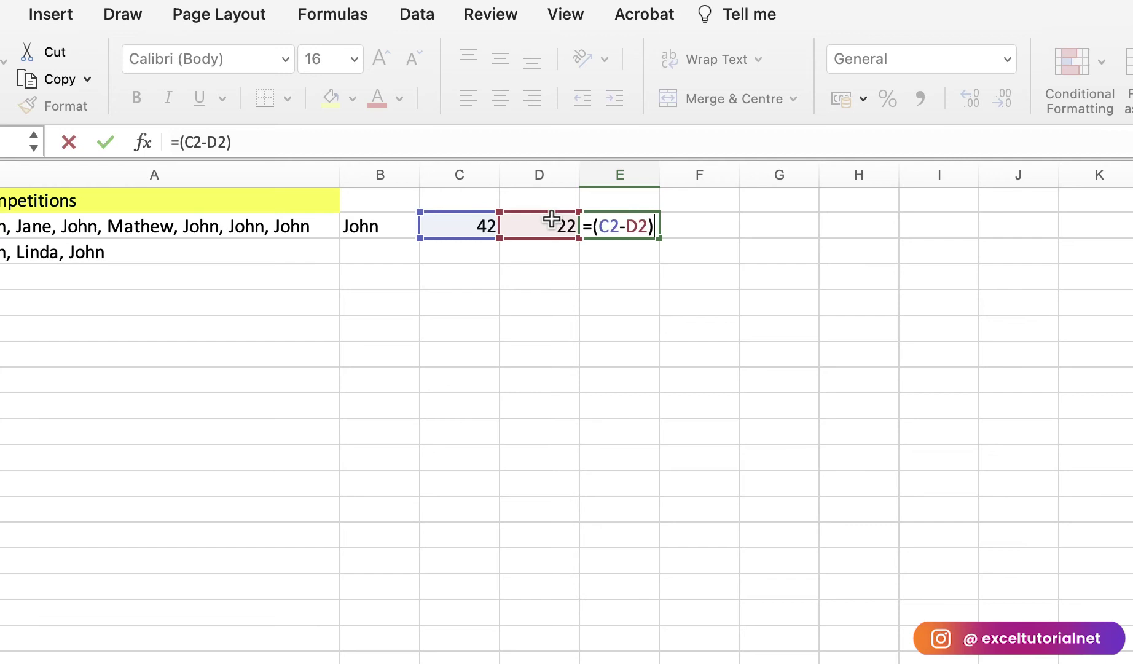
text(/)
text(4)
key(Return)
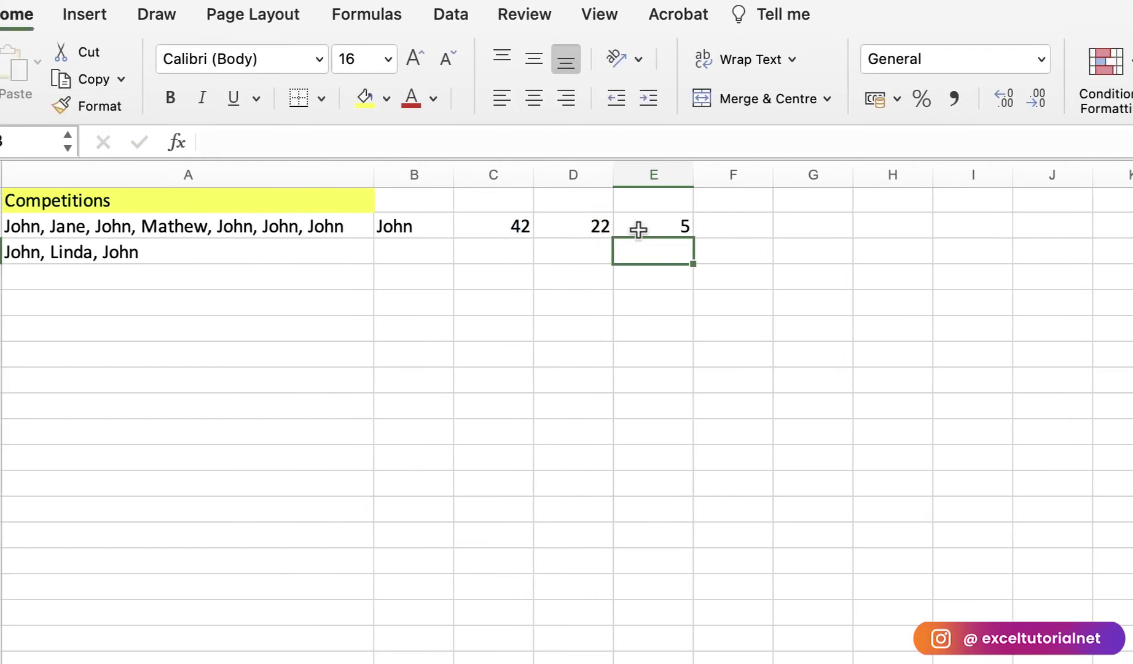
click(609, 226)
click(350, 229)
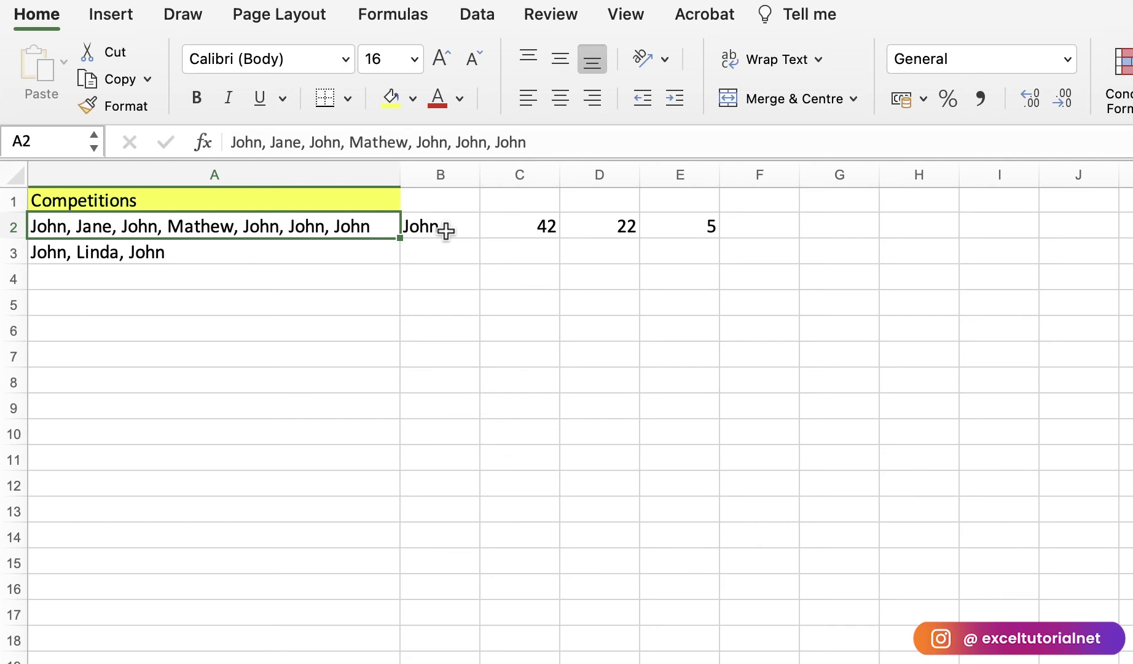
Step: Extend C2's formula to =LEN(A2)-LEN(SUBSTITUTE(A2,B2,""))
click(522, 225)
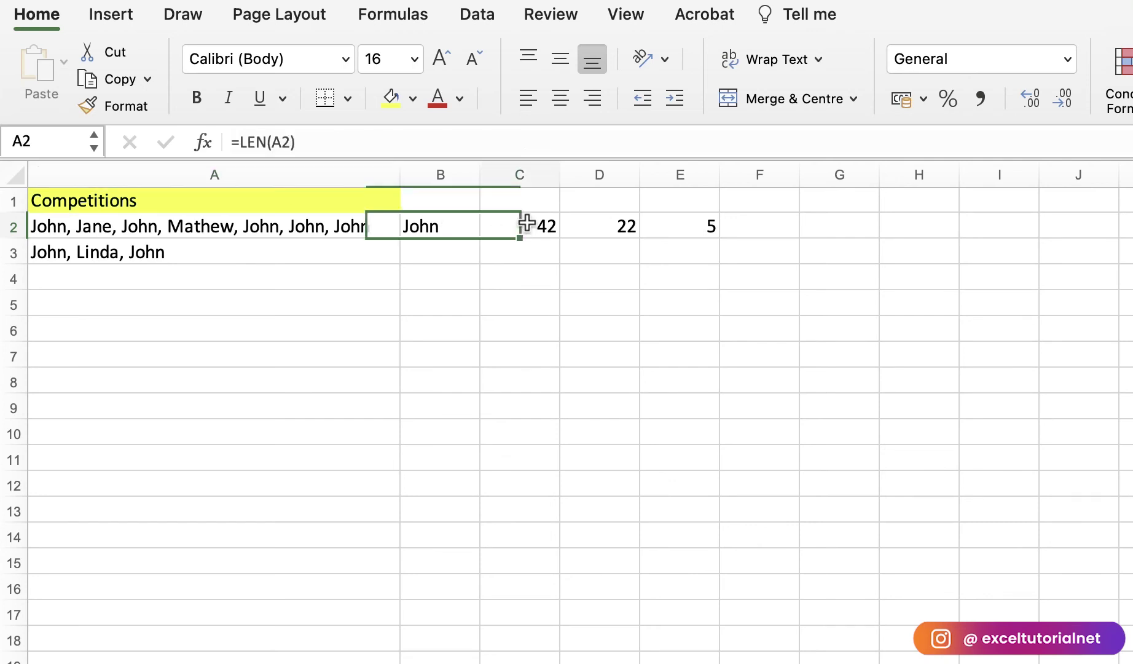
click(356, 141)
text(-)
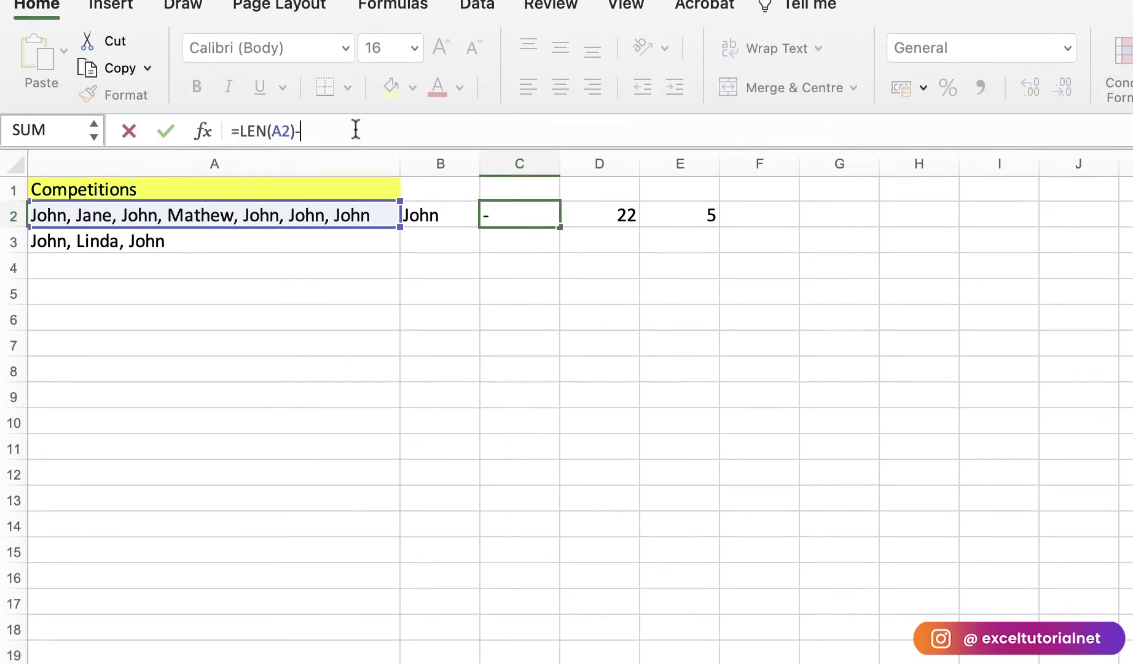
text(LEN)
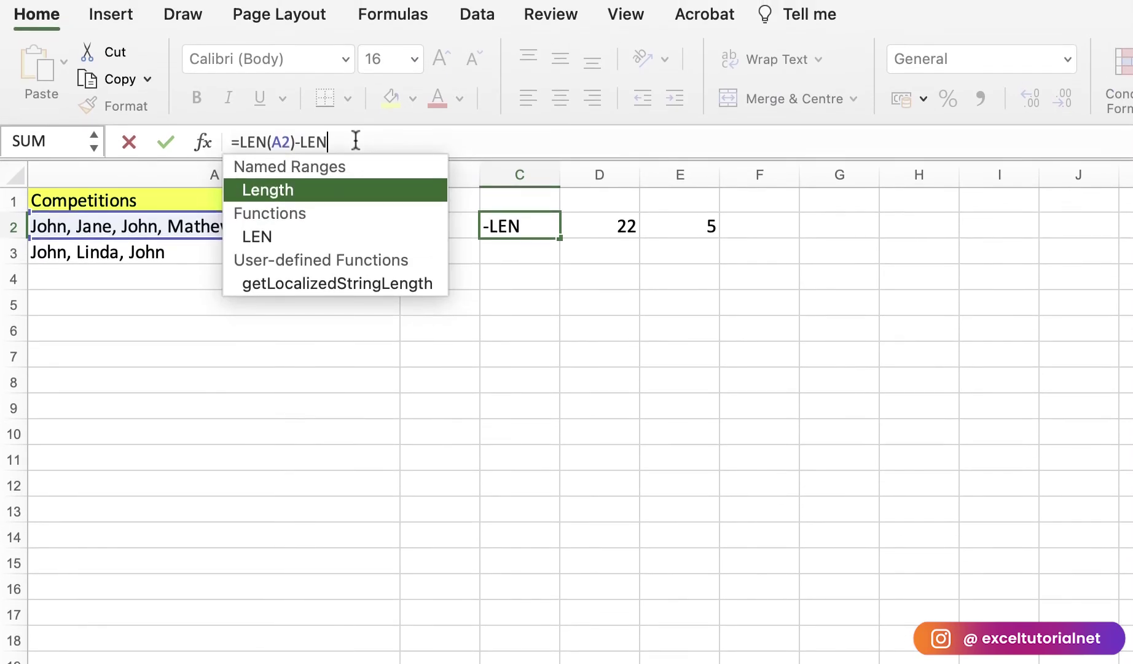
text((SUB)
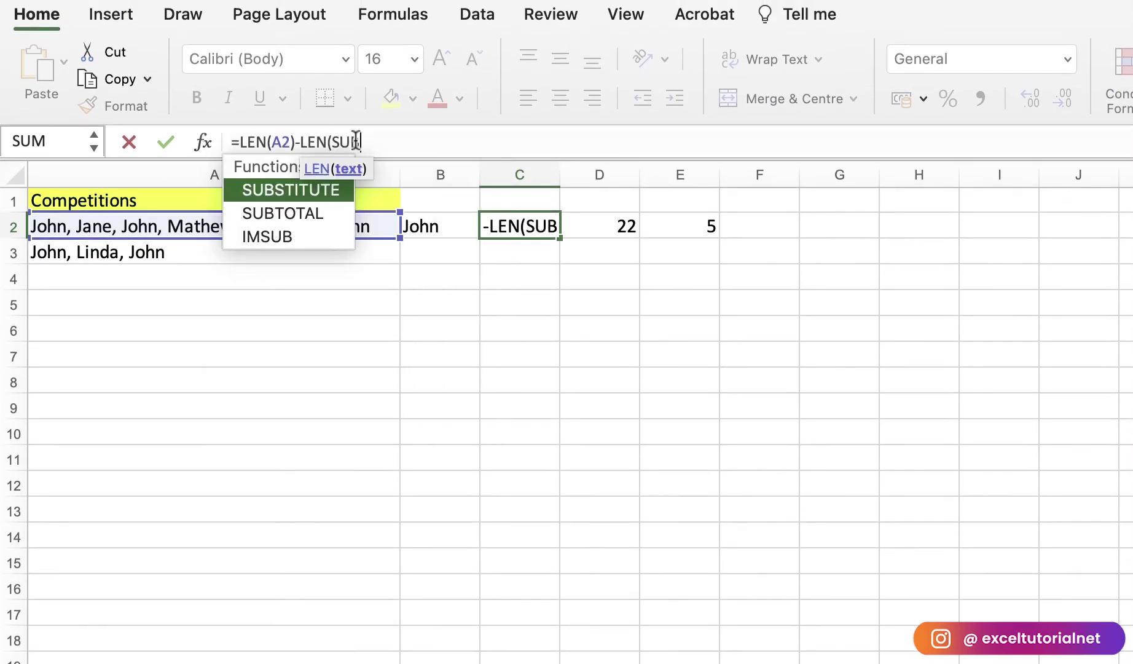
key(Tab)
click(313, 228)
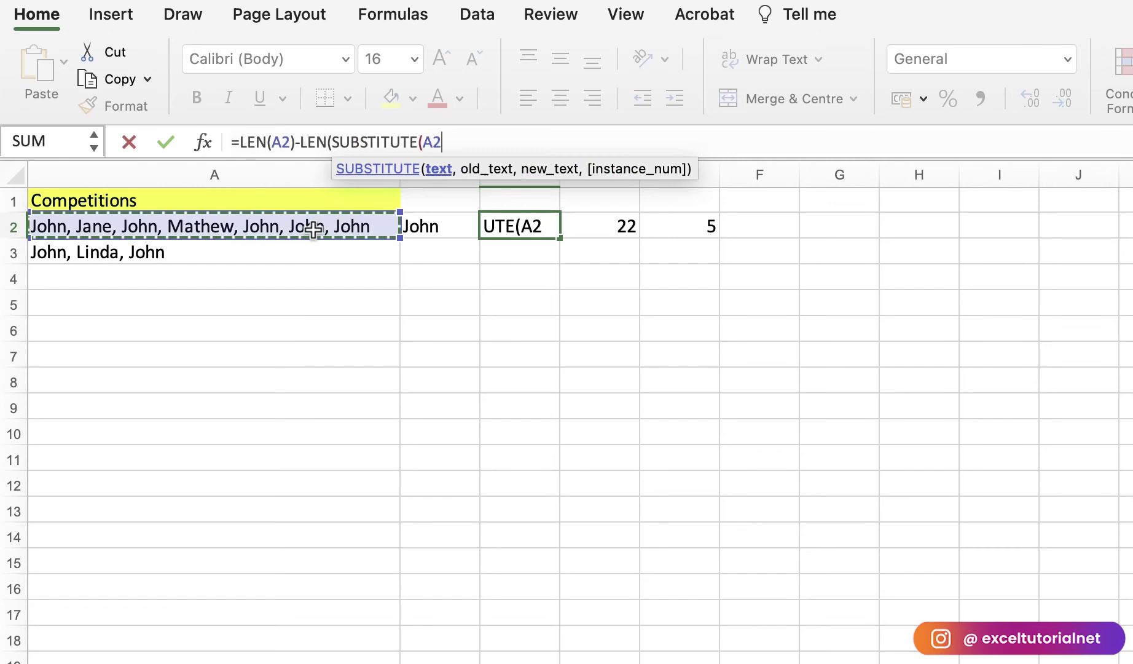
text(,)
click(428, 229)
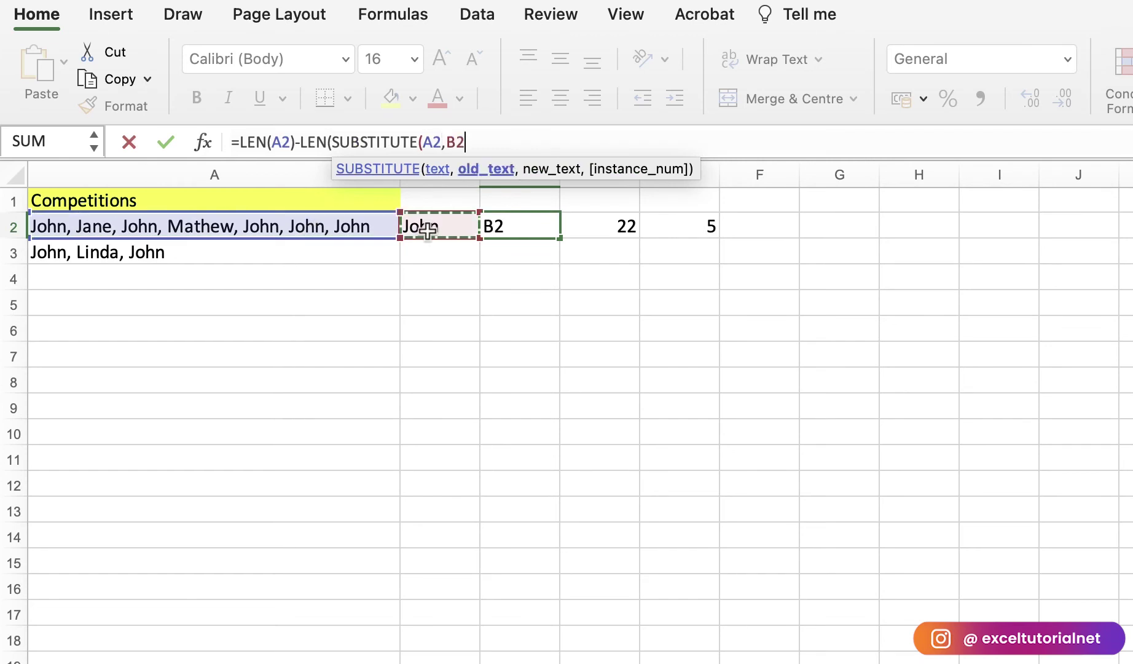
text(,)
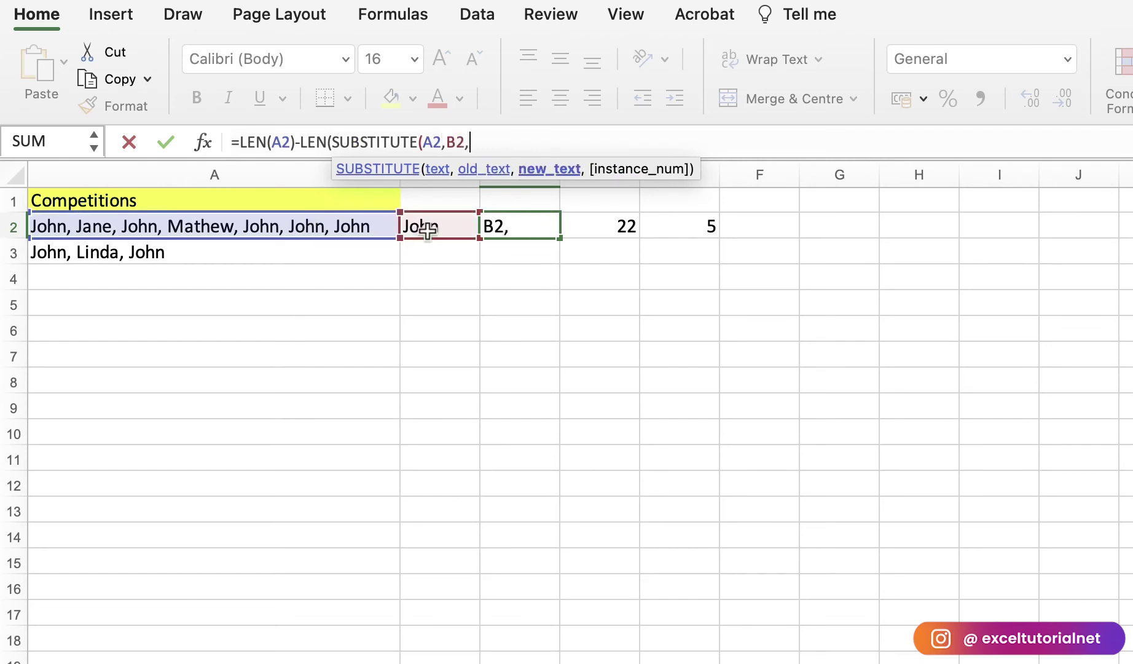
text("")))
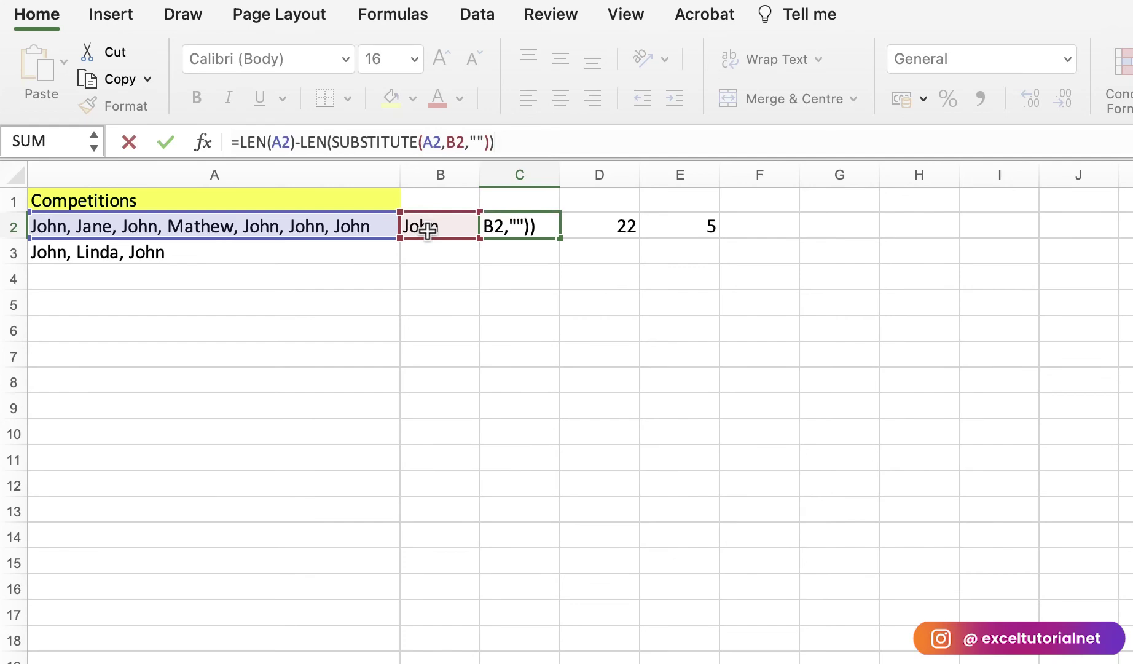
Step: Add a closing parenthesis, reject Excel's suggested correction and dismiss the warning
text())
key(Return)
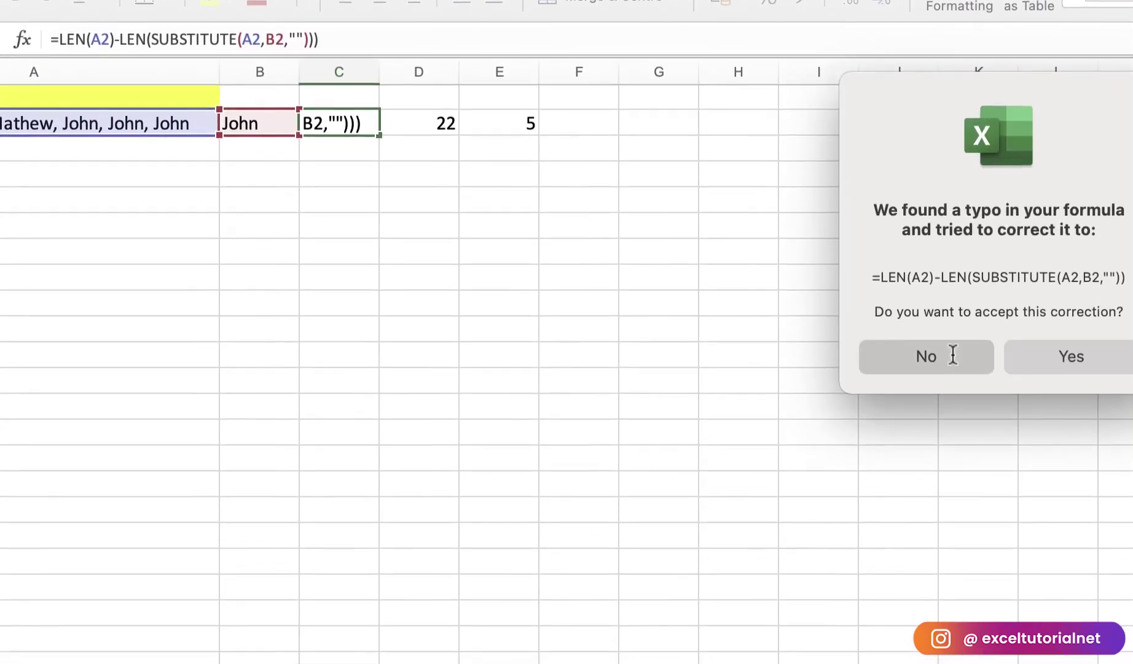
click(953, 355)
click(981, 470)
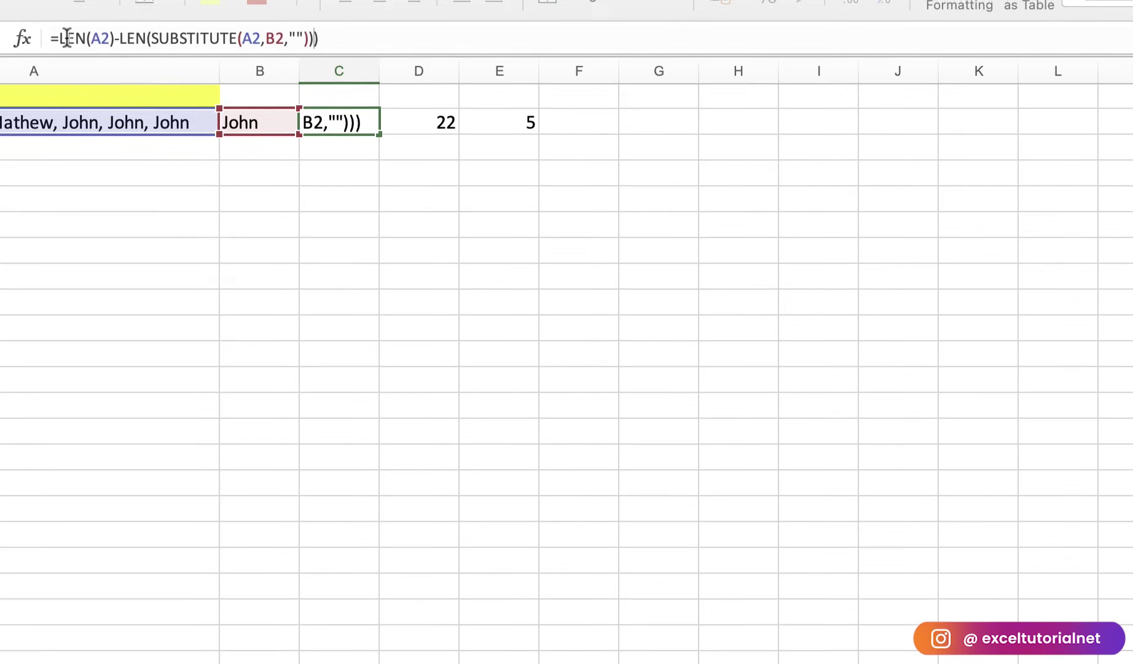
click(61, 39)
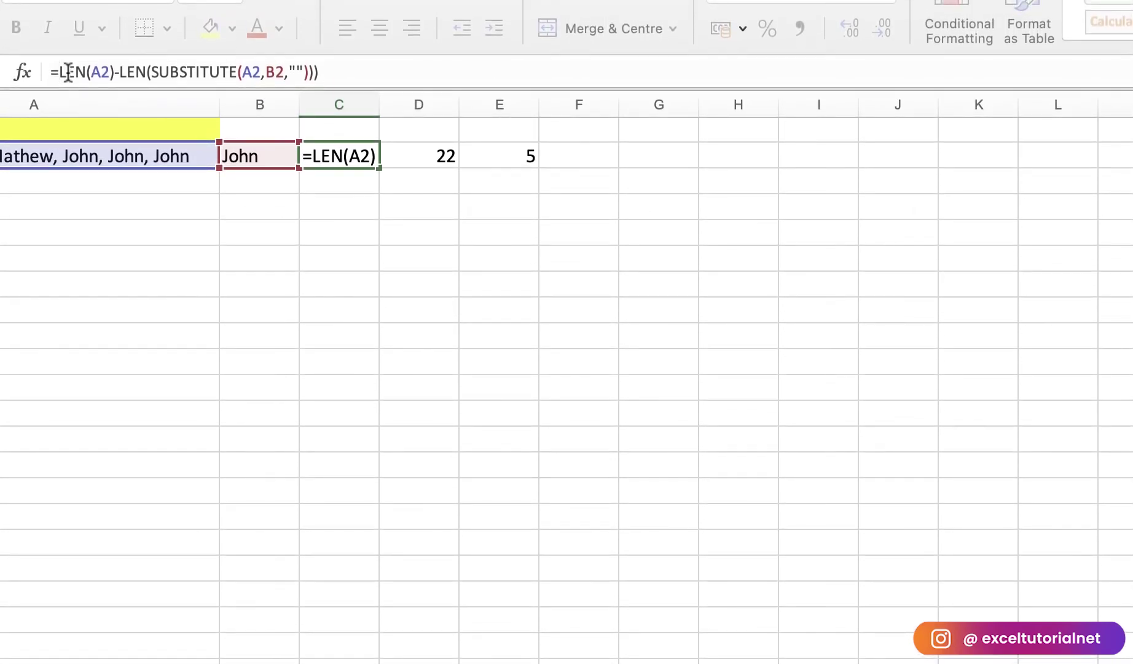
Step: Parenthesize C2's formula and divide it by LEN(B2), giving 5
text(()
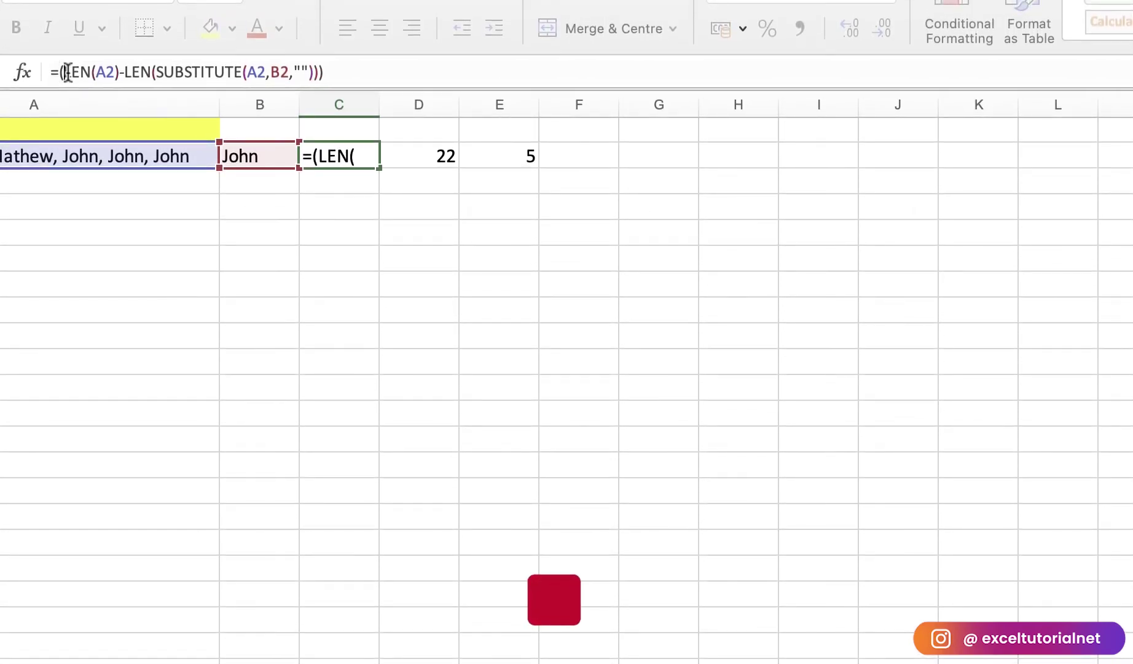
click(397, 71)
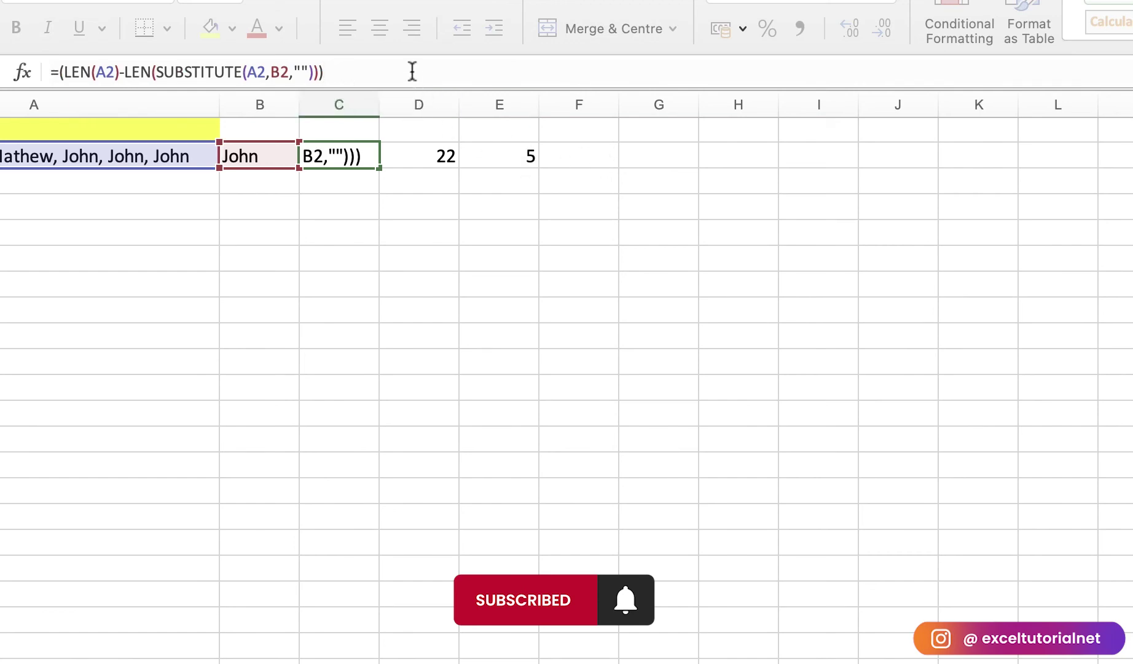
text(/)
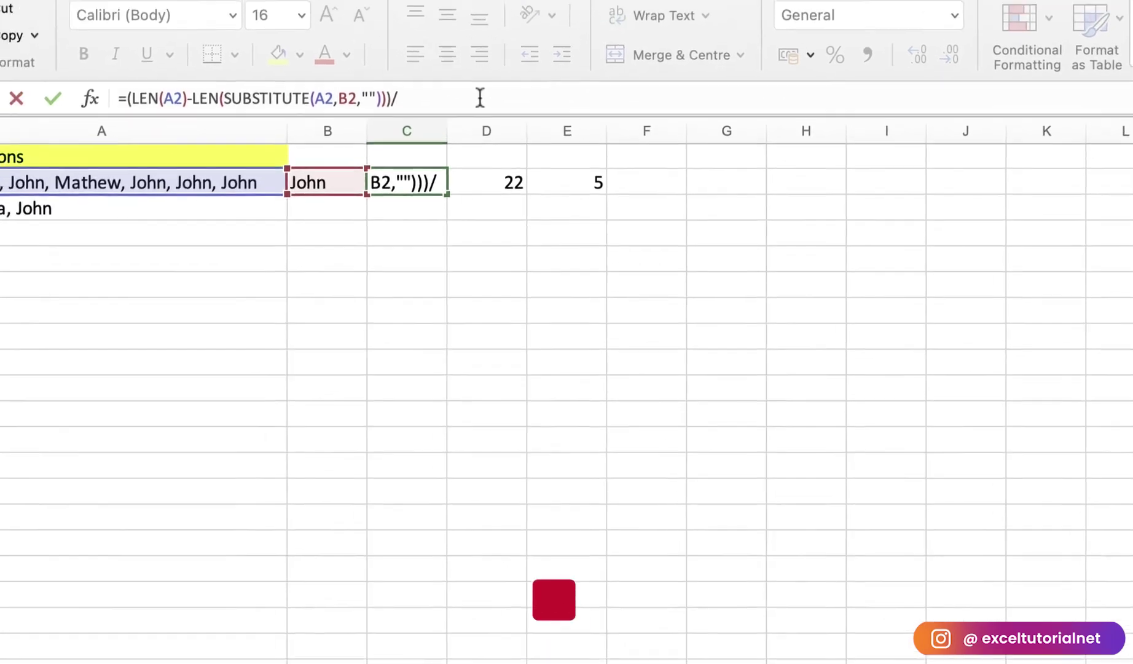
text(LEN()
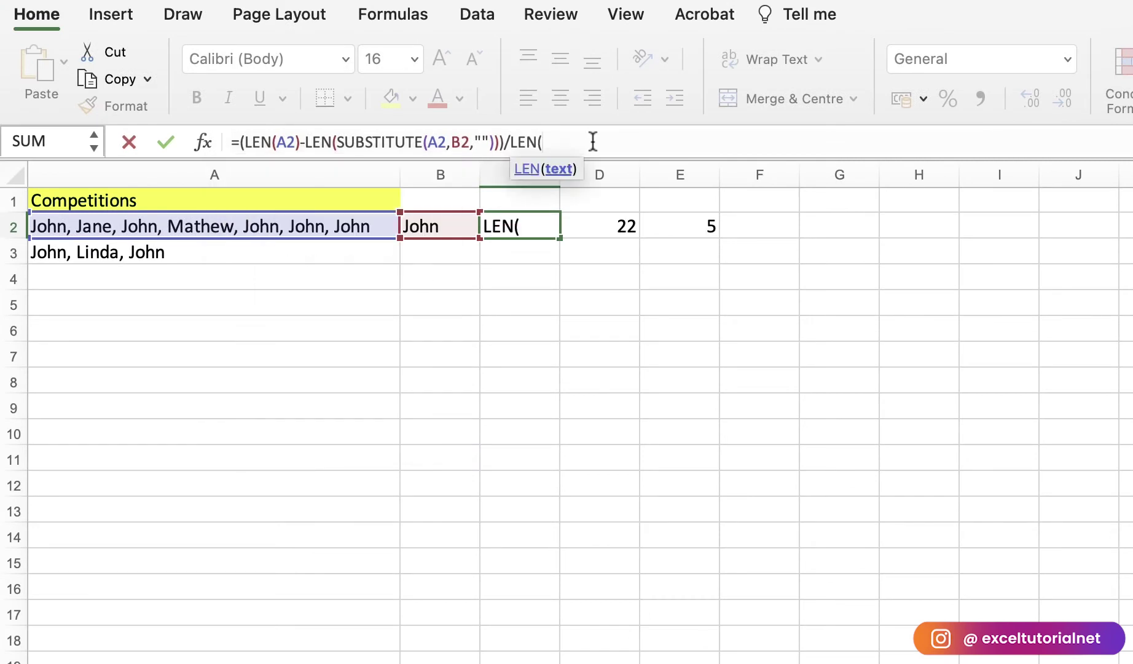
click(419, 226)
text())
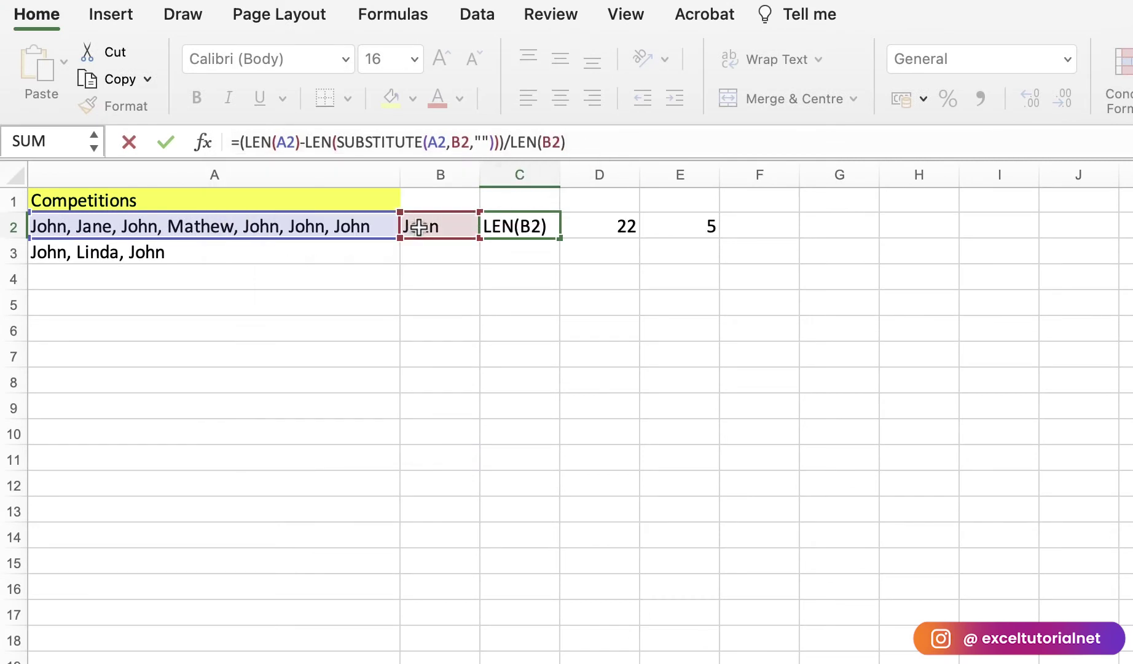
key(Return)
Step: Clear the helper values from D2 and E2
click(541, 226)
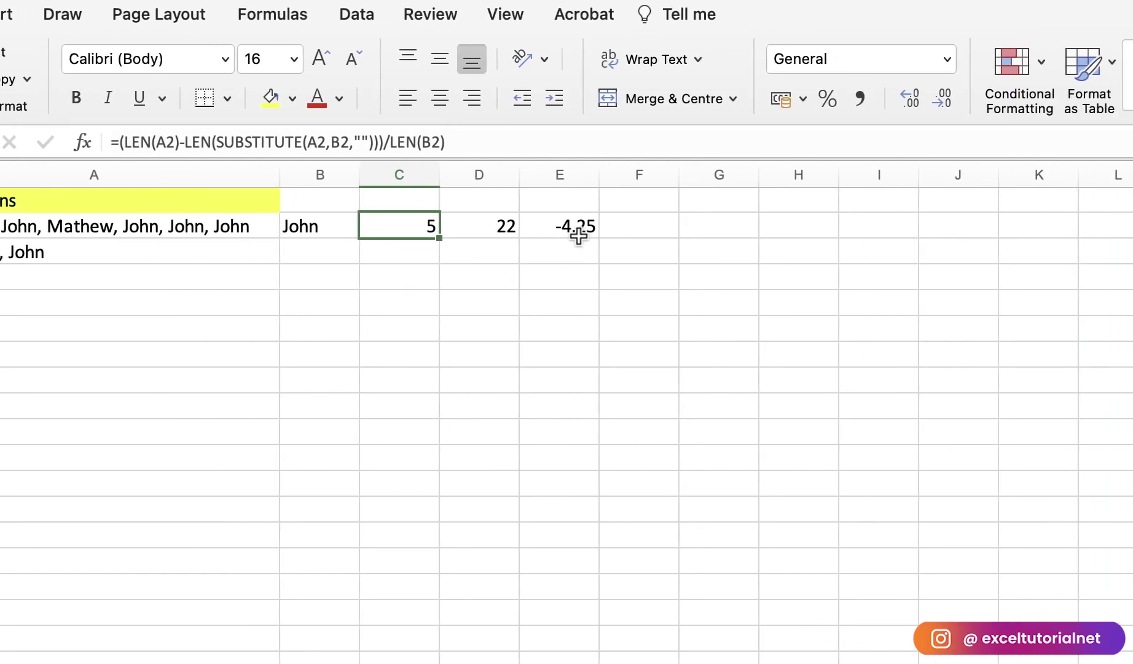
click(580, 228)
drag(580, 229, 481, 228)
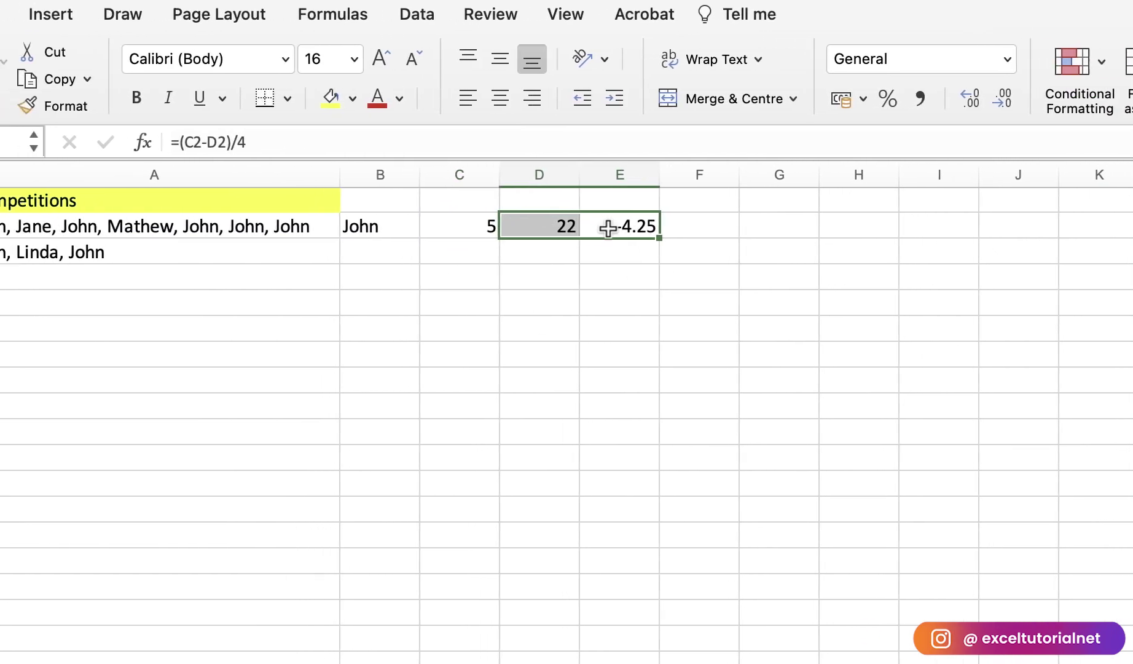
key(Delete)
click(530, 226)
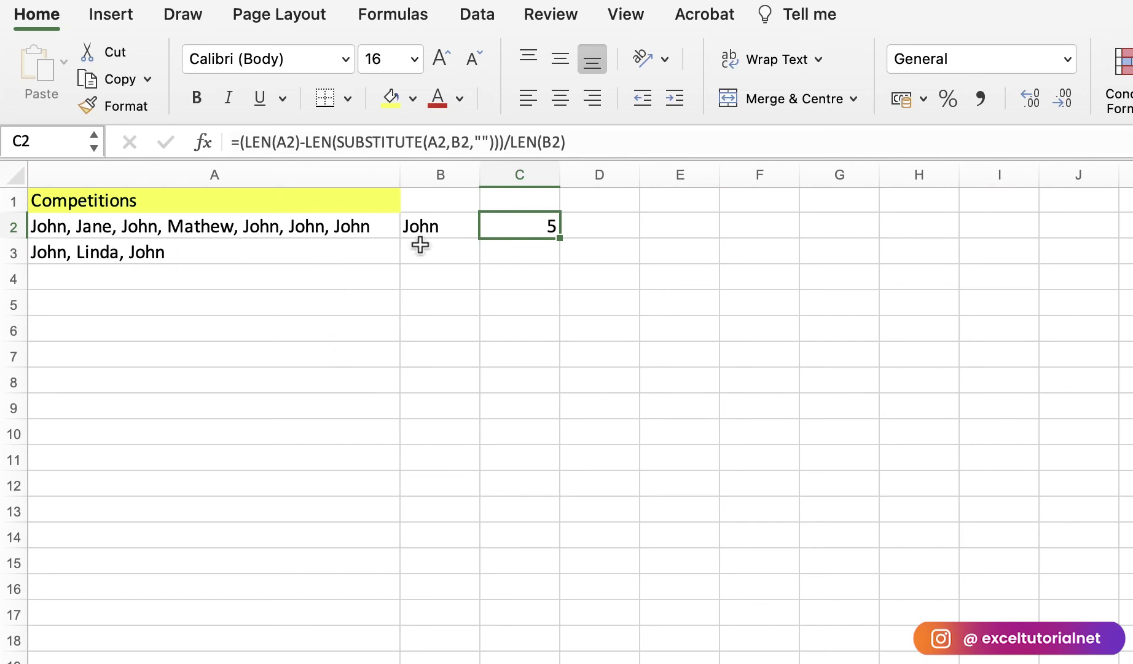
Step: Change both A2 references in C2's formula to the range A2:A3
click(289, 141)
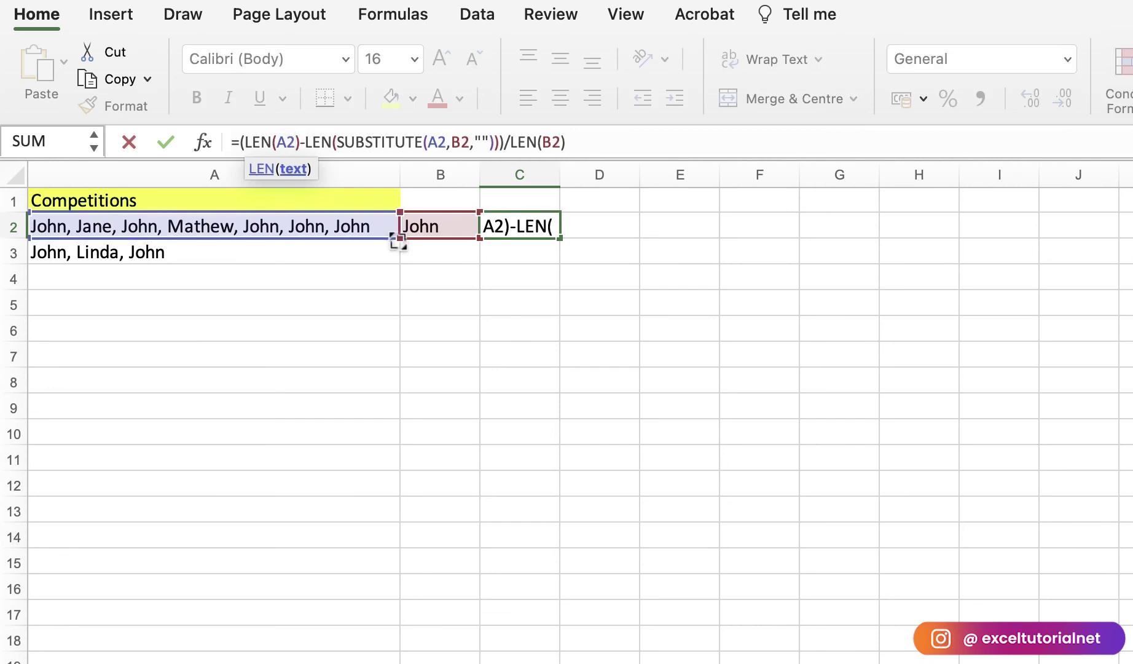
drag(399, 238, 399, 261)
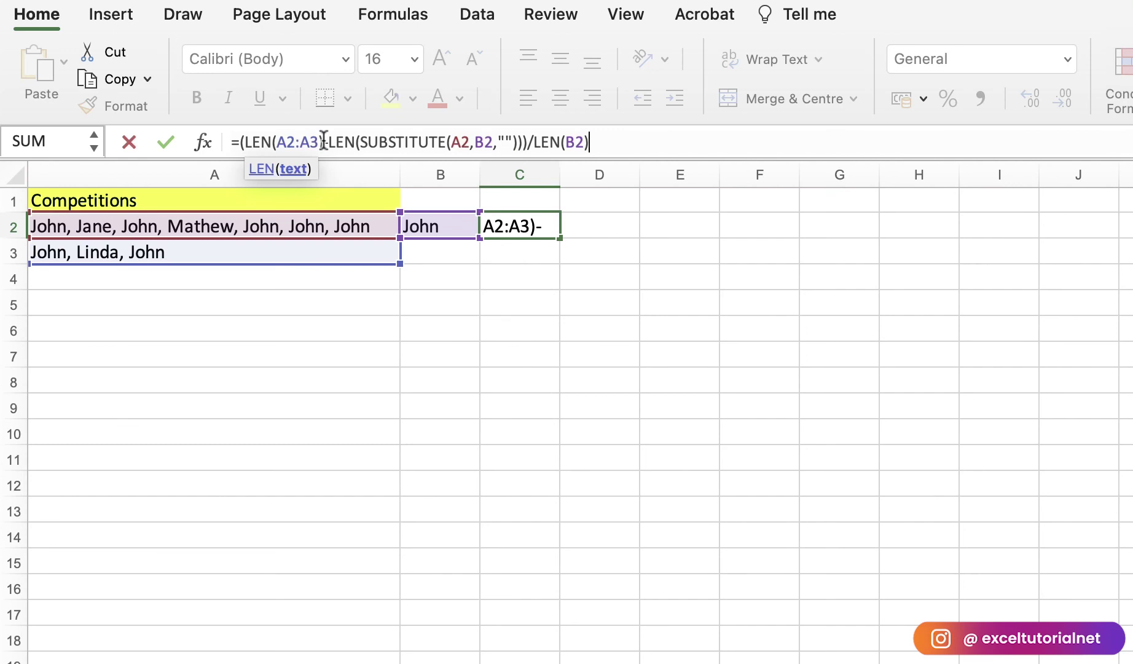
click(462, 142)
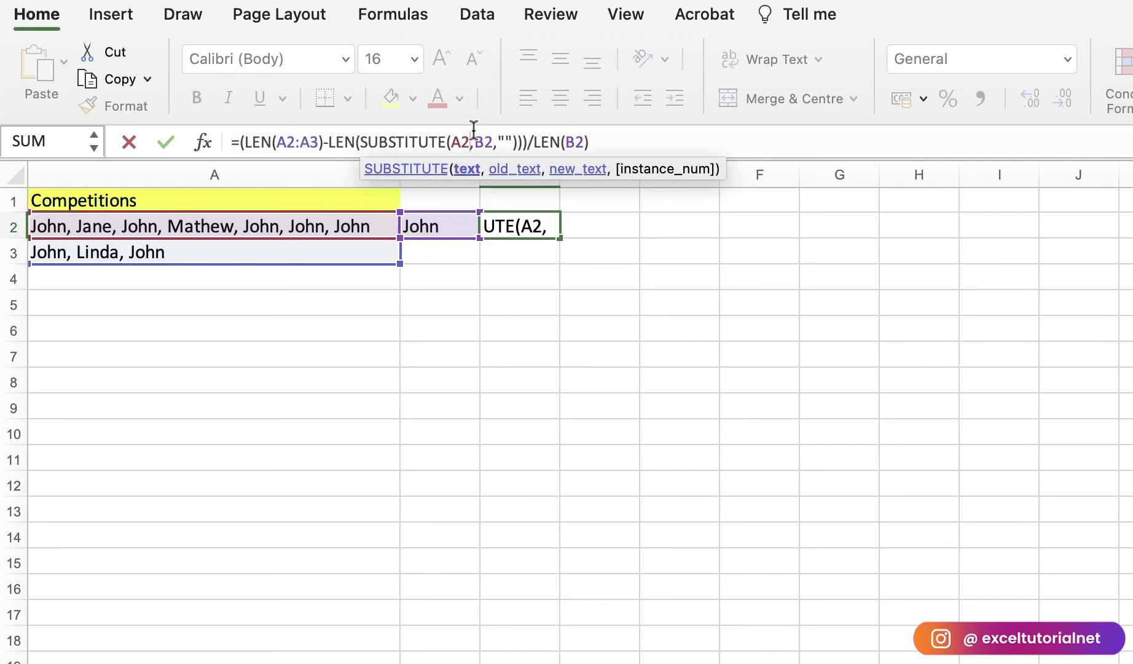
text(:A3)
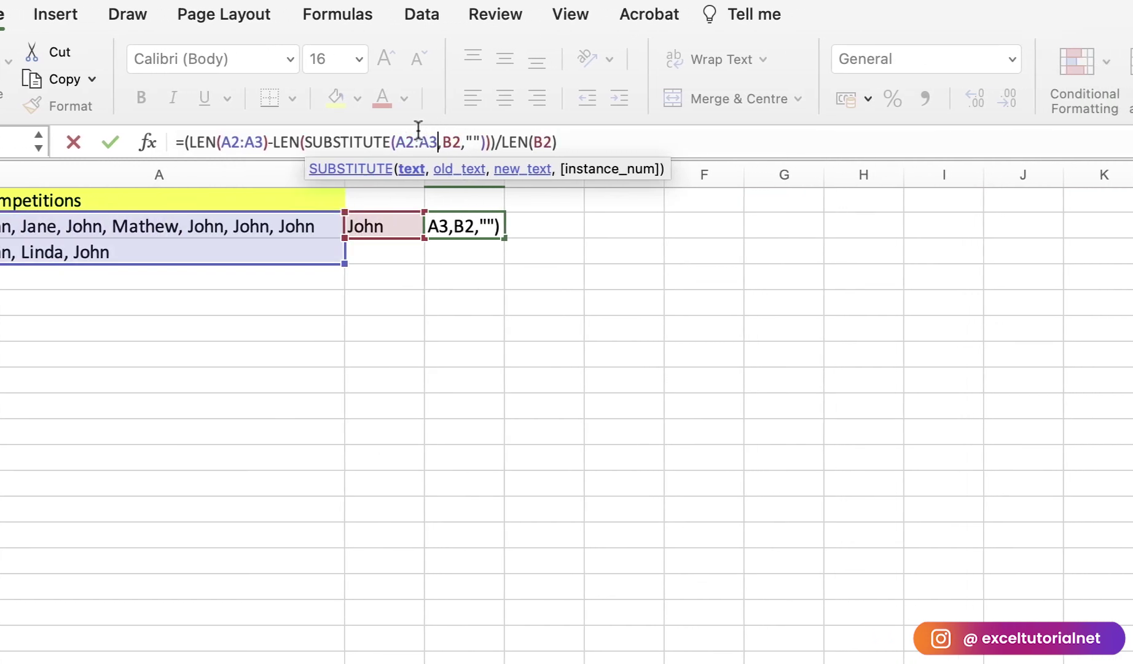
click(575, 141)
key(Return)
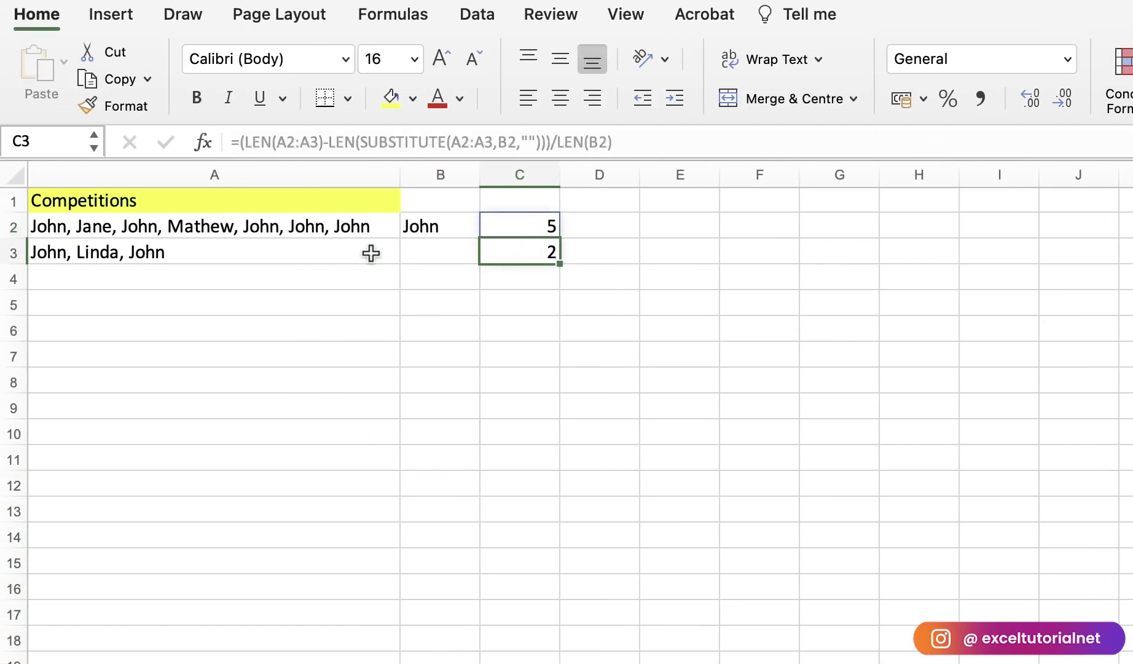
Step: Review the spilled results: 5 in C2 and 2 in C3
click(159, 252)
click(550, 231)
click(541, 260)
click(549, 228)
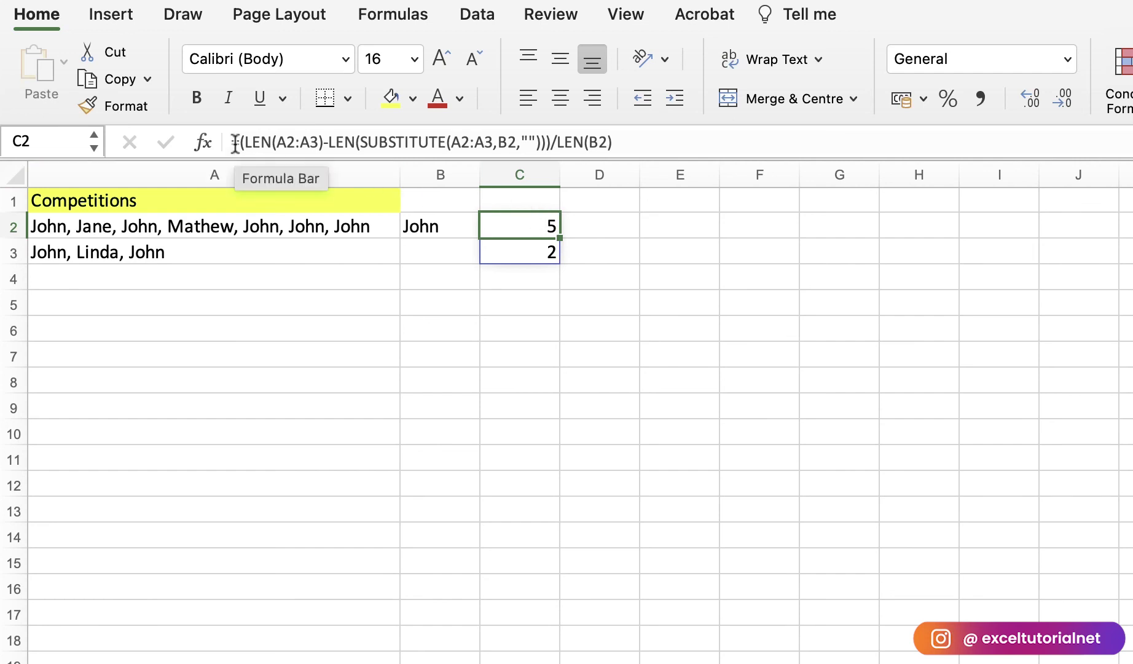
Step: Wrap C2's formula in SUMPRODUCT( ), accepting Excel's suggested correction
click(242, 140)
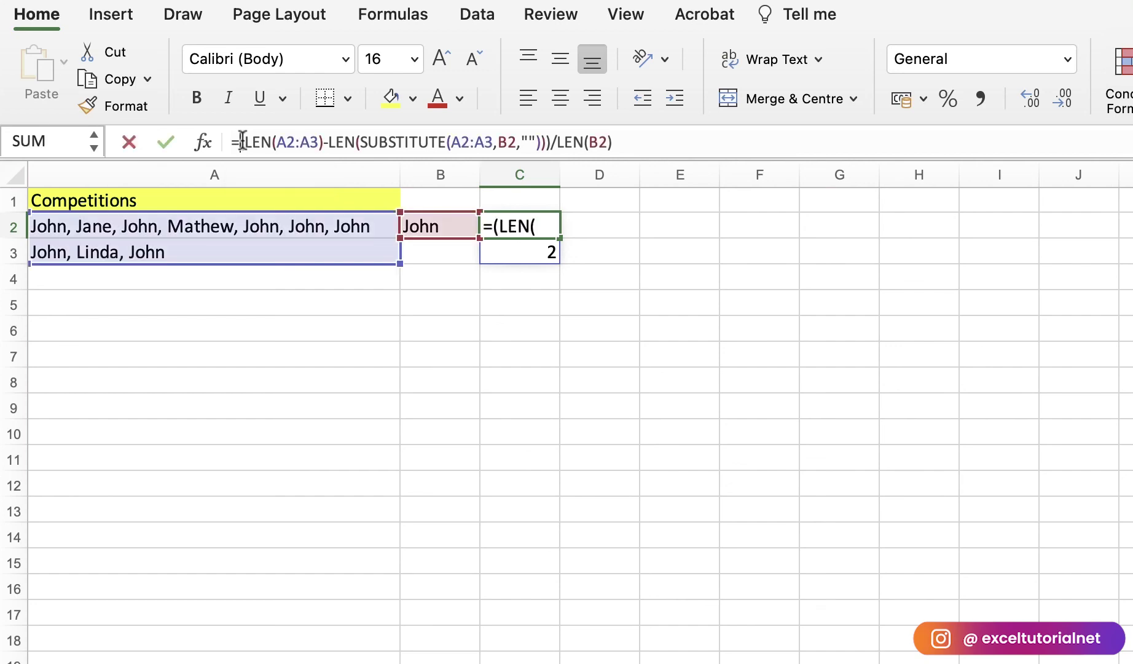
text(SUMPOODUCT)
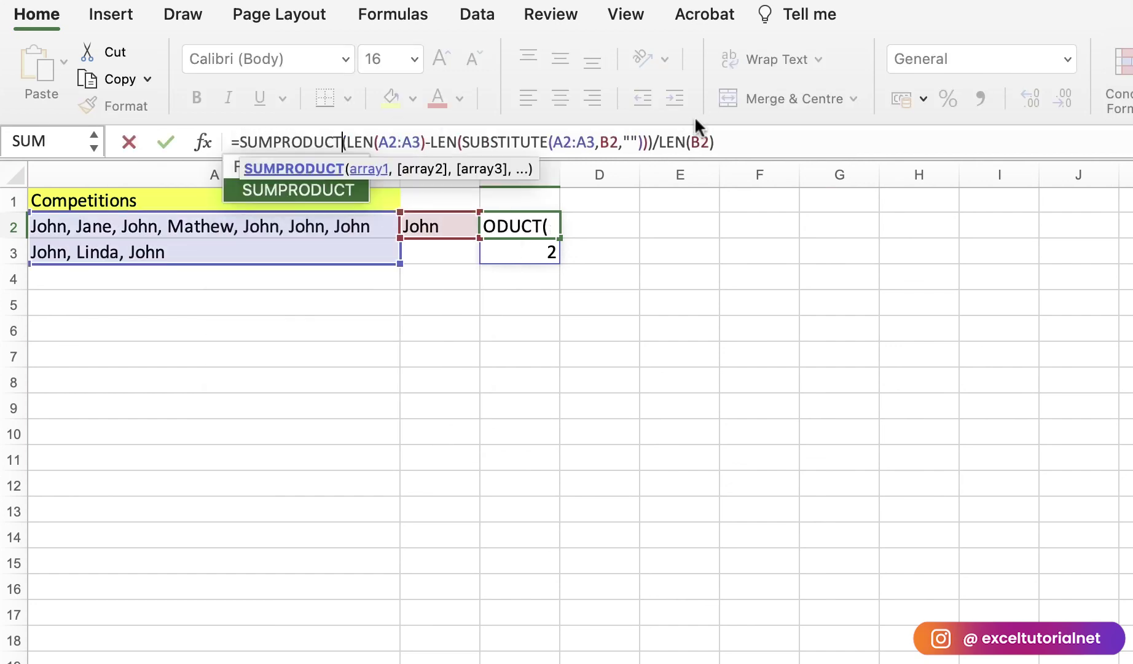
click(745, 136)
text())
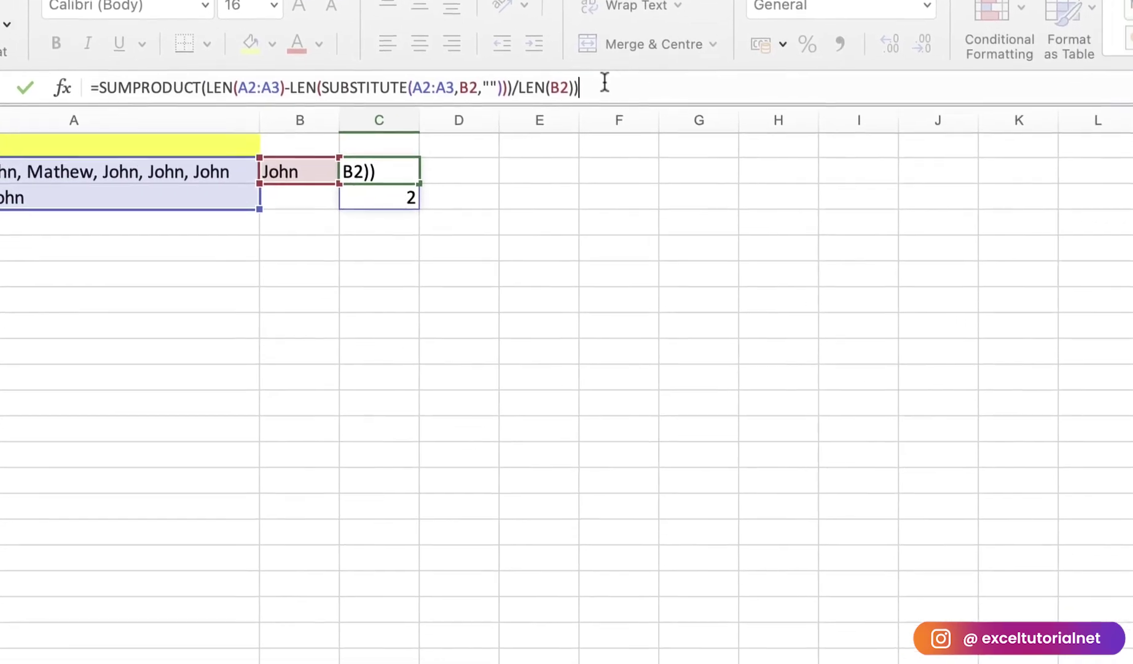
key(Return)
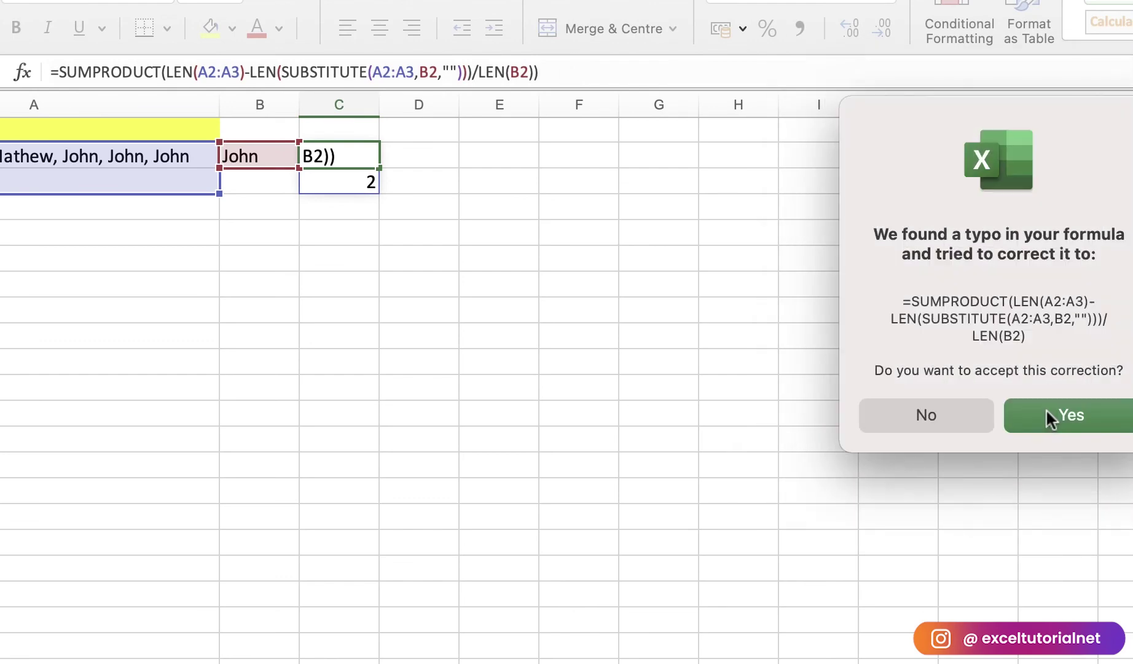
click(977, 415)
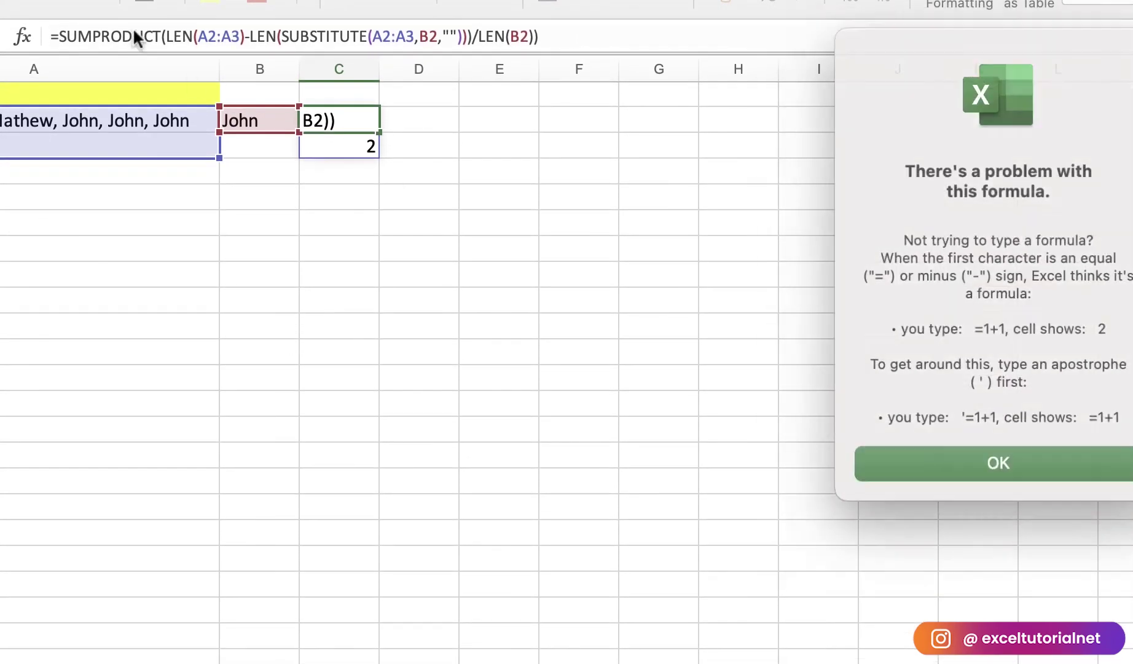
click(1031, 459)
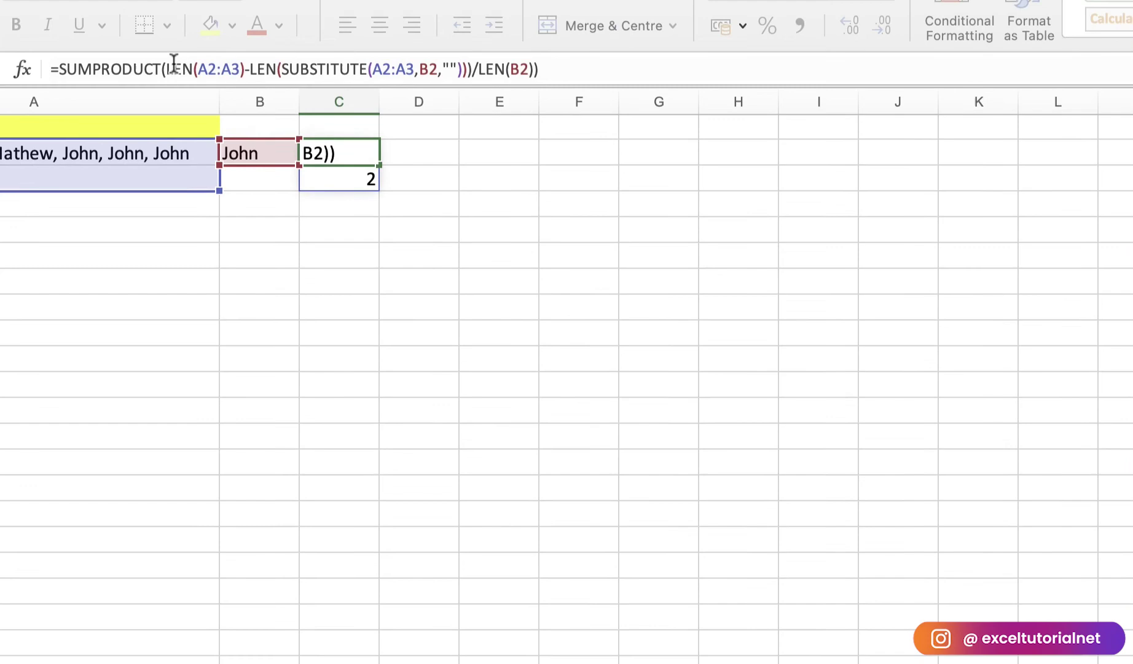
Step: Fix the brackets after SUMPRODUCT( so C2 shows a total of 7
click(331, 136)
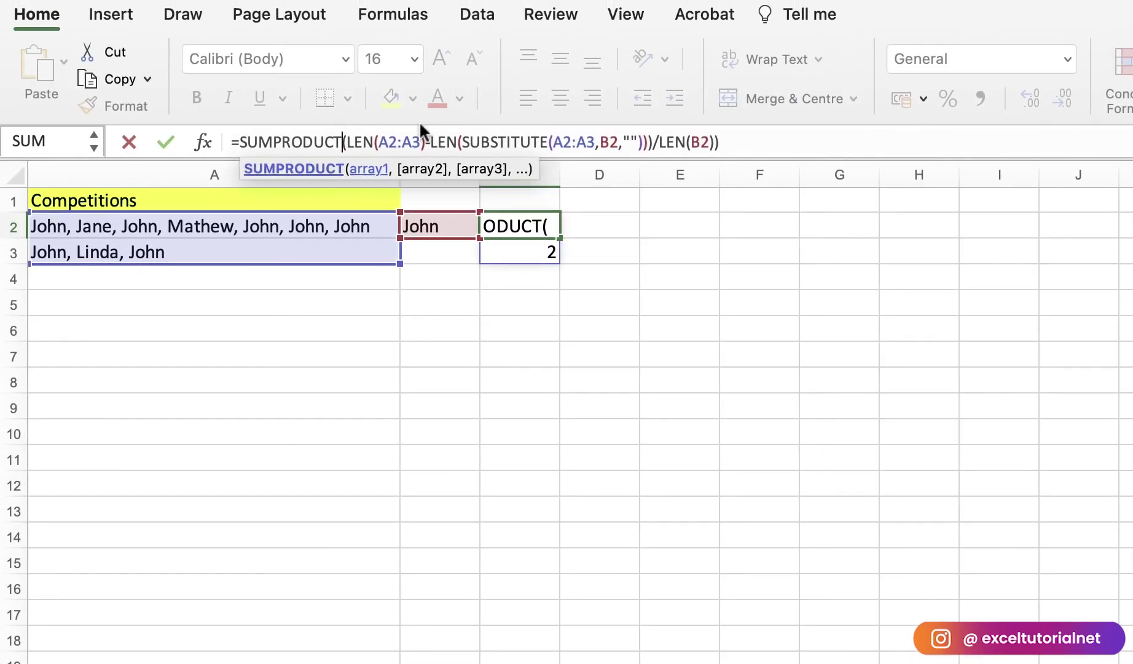
text(()
click(737, 141)
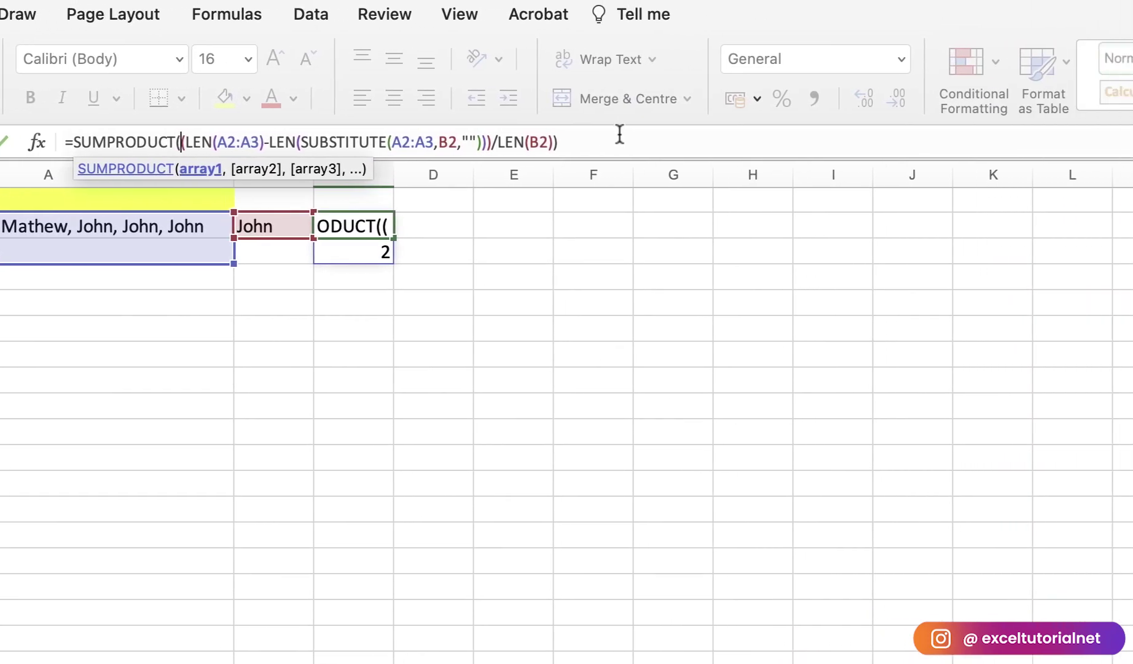
key(Return)
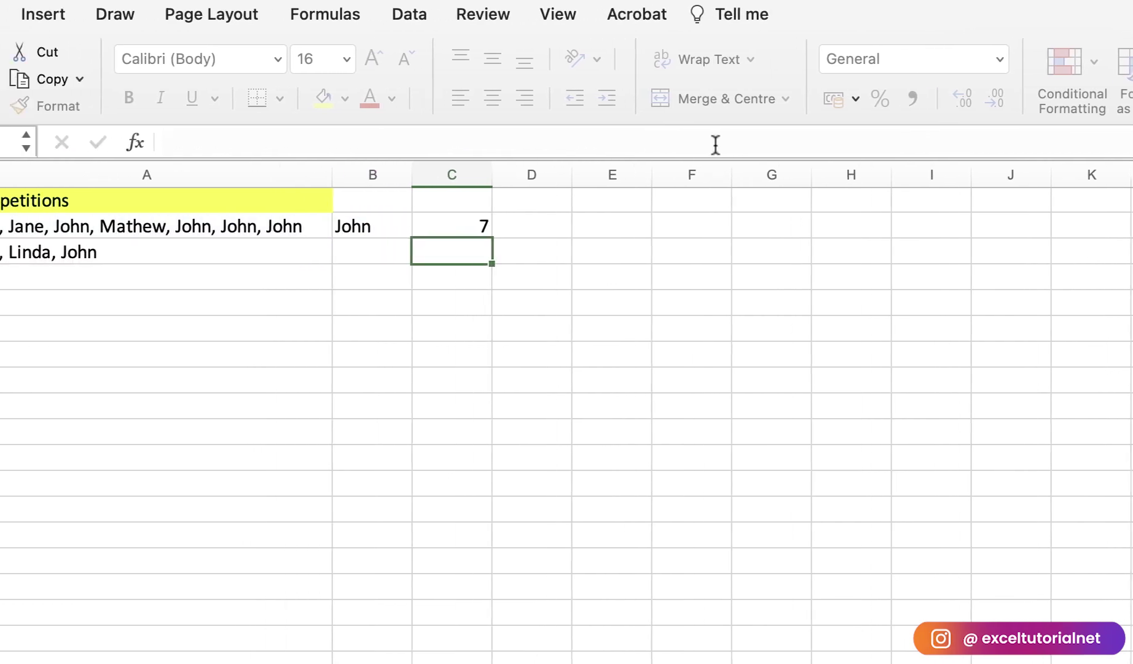
click(527, 215)
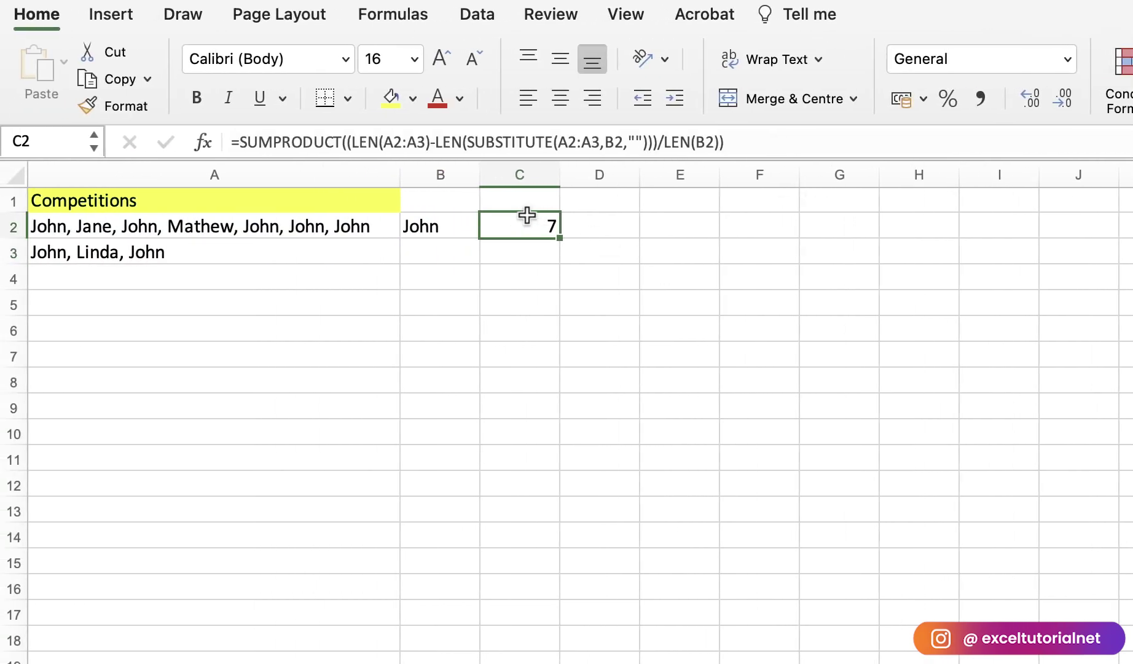